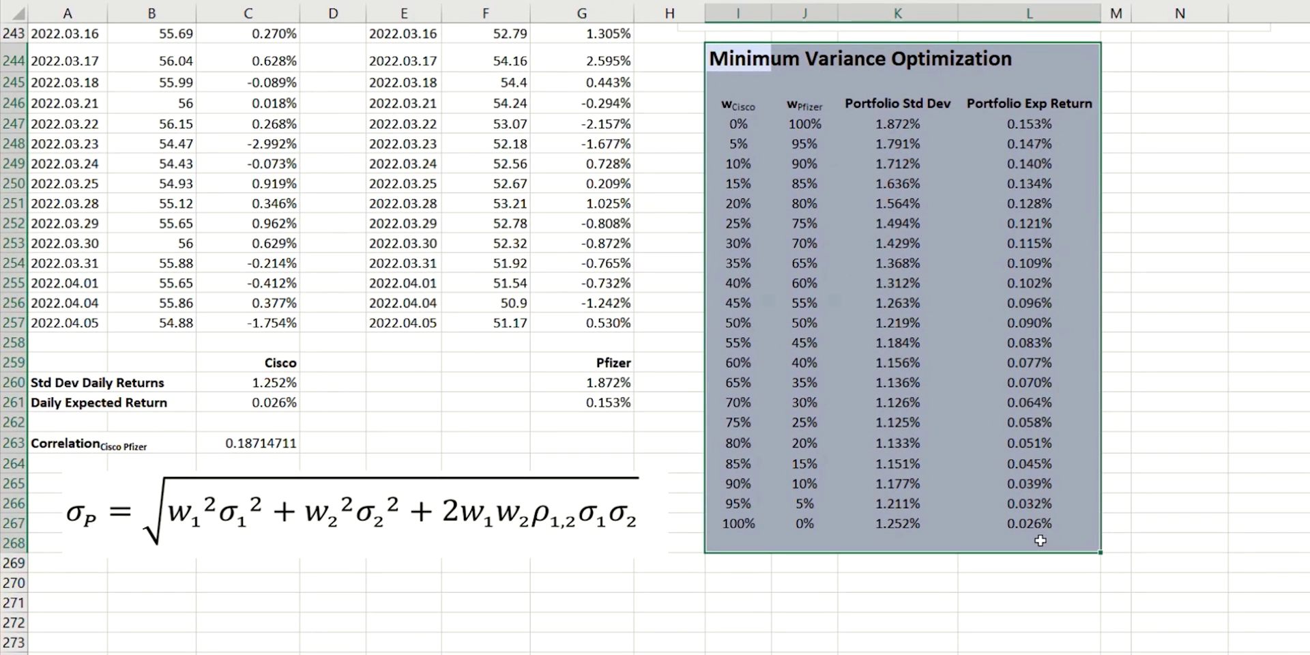
Review the Minimum Variance Optimization table's weights, portfolio standard deviations and expected returns, along with the frontier chart above it.
{"action": "left_click_drag", "start_coordinate": [494, 261], "coordinate": [648, 456]}
{"action": "left_click", "coordinate": [1049, 537]}
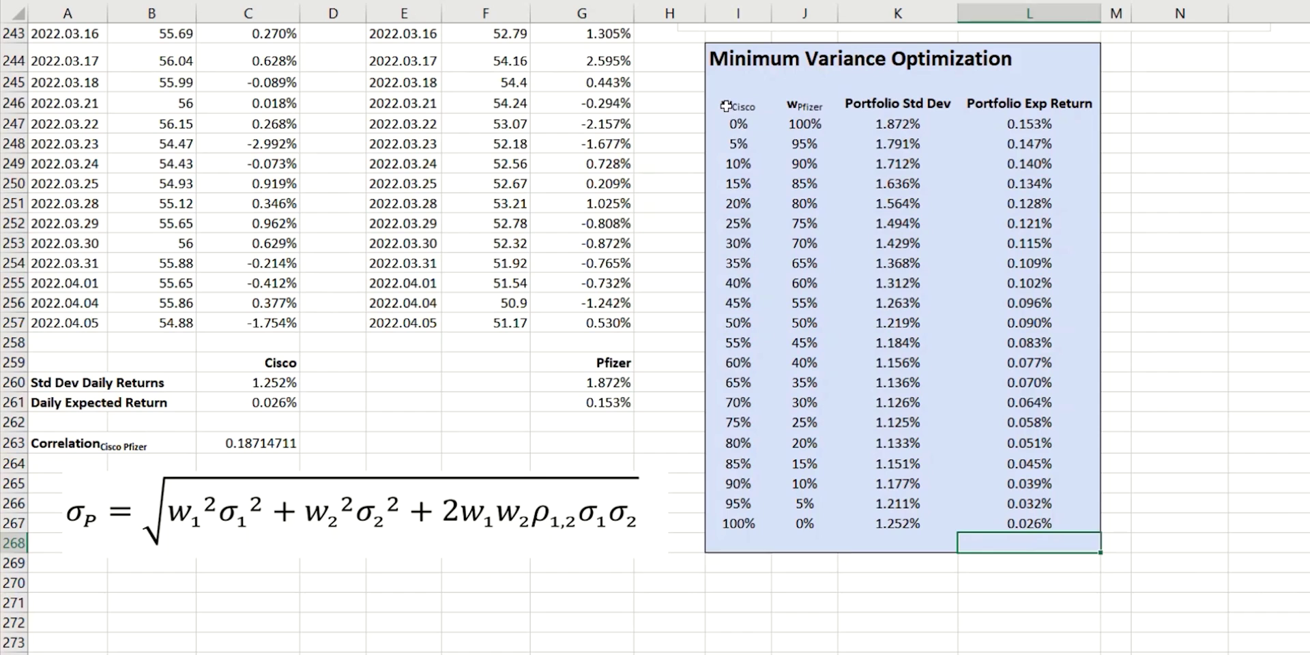
{"action": "left_click_drag", "start_coordinate": [725, 106], "coordinate": [804, 233]}
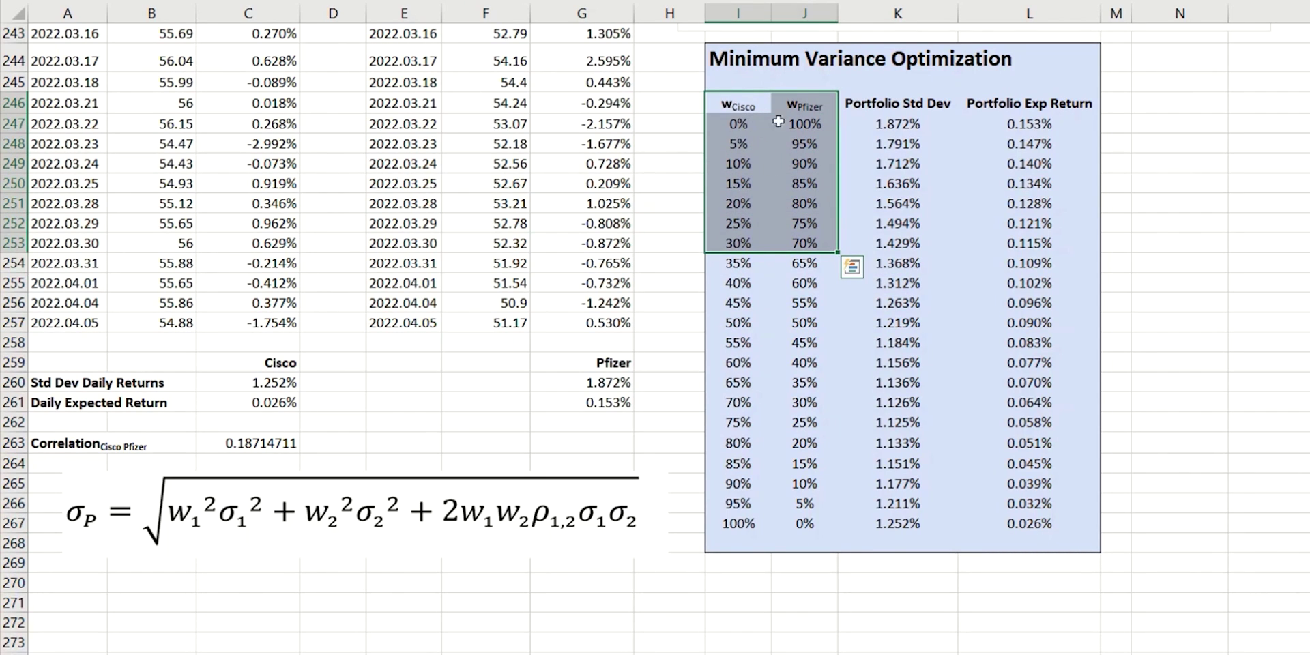
{"action": "left_click", "coordinate": [891, 123]}
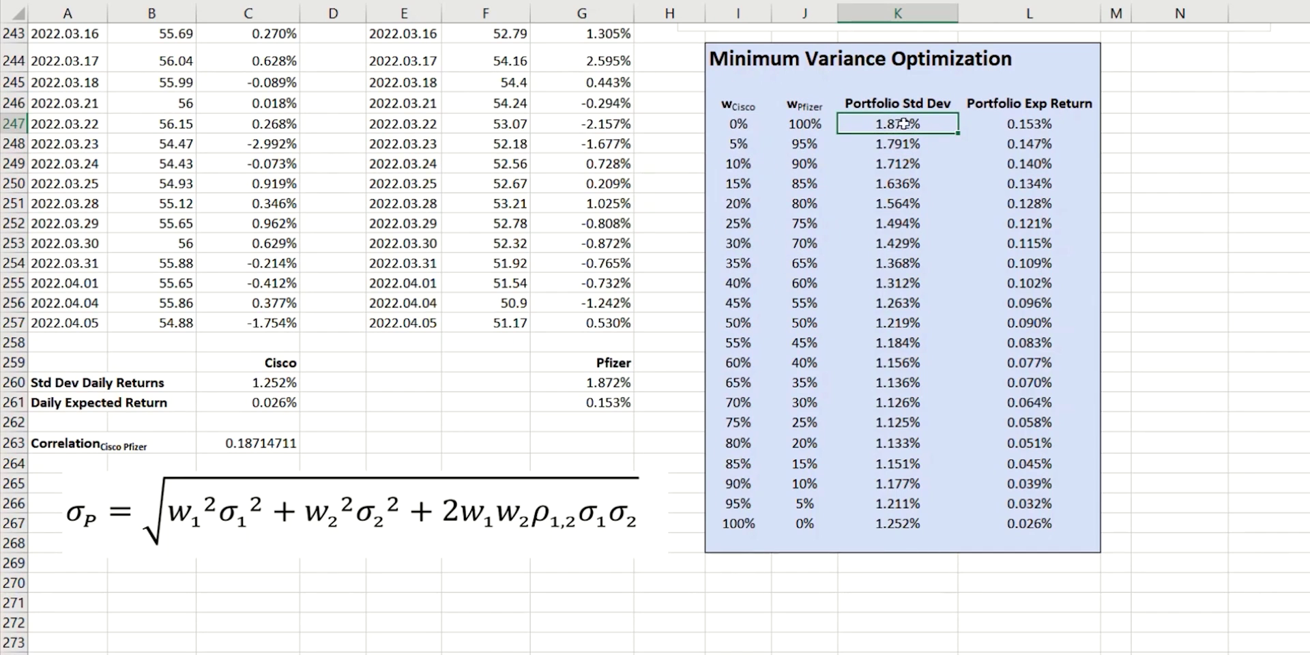
{"action": "left_click", "coordinate": [1030, 121]}
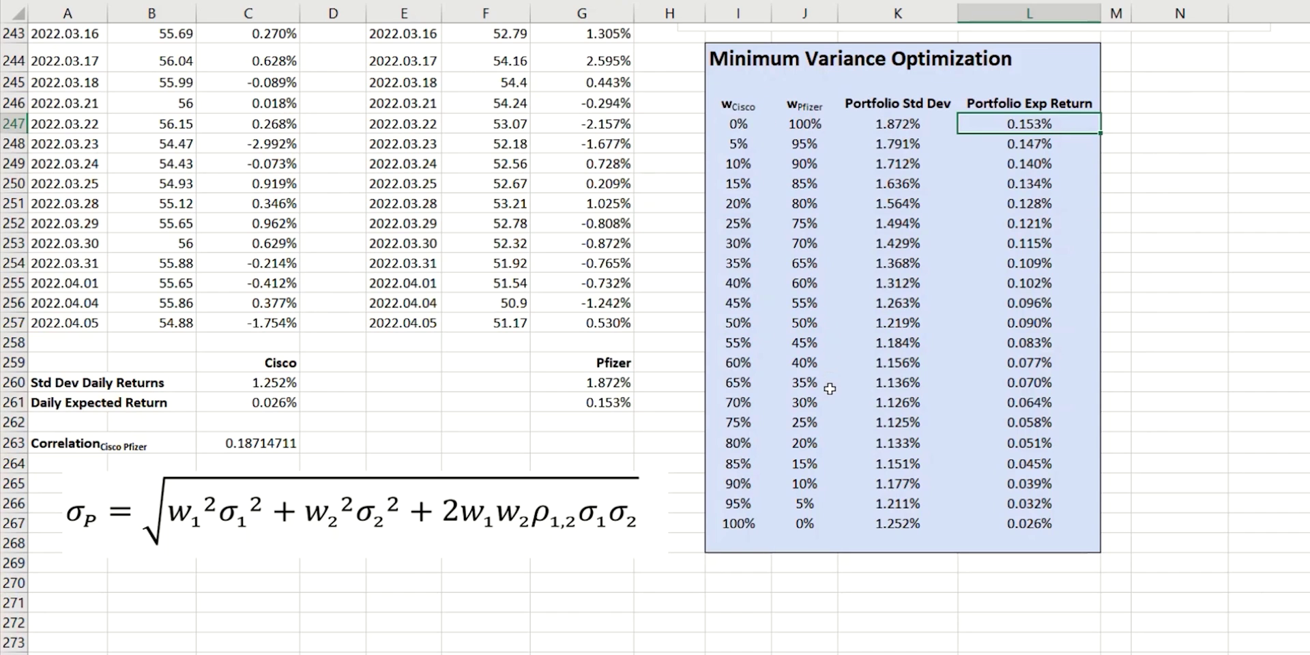
{"action": "left_click_drag", "start_coordinate": [891, 119], "coordinate": [1027, 522]}
{"action": "left_click", "coordinate": [1026, 486]}
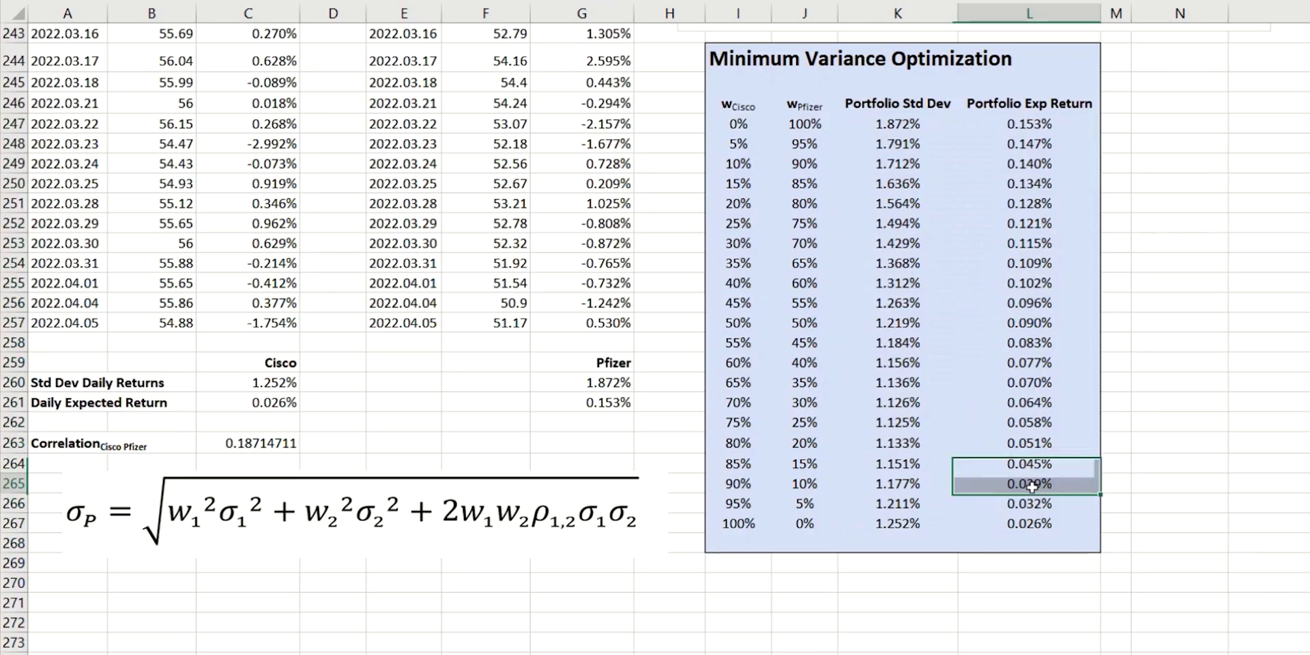
{"action": "scroll", "coordinate": [1025, 477], "scroll_direction": "up", "scroll_amount": 6}
{"action": "scroll", "coordinate": [1024, 456], "scroll_direction": "down", "scroll_amount": 1}
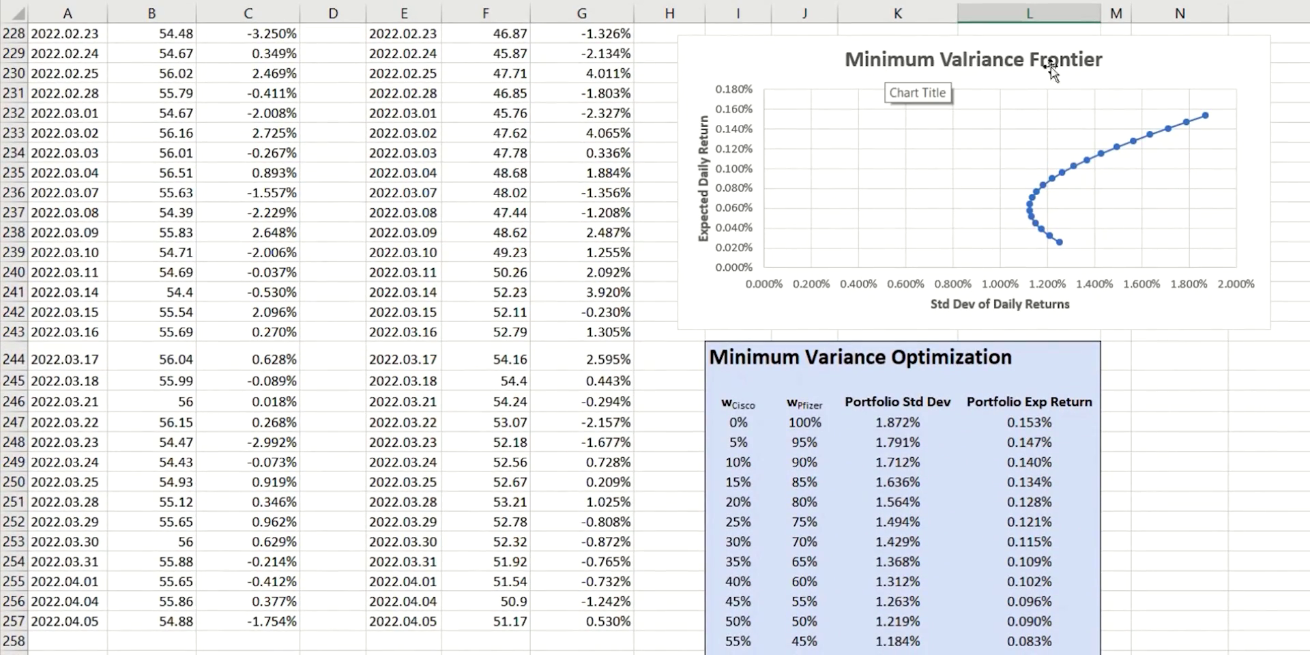
Add a Global Minimum Variance Portfolio block in N244:Q248 with headers for Cisco and Pfizer weights, Portfolio Daily Std Dev and Portfolio Exp Daily Return, and Cisco weight 50%.
{"action": "scroll", "coordinate": [1075, 68], "scroll_direction": "right", "scroll_amount": 7}
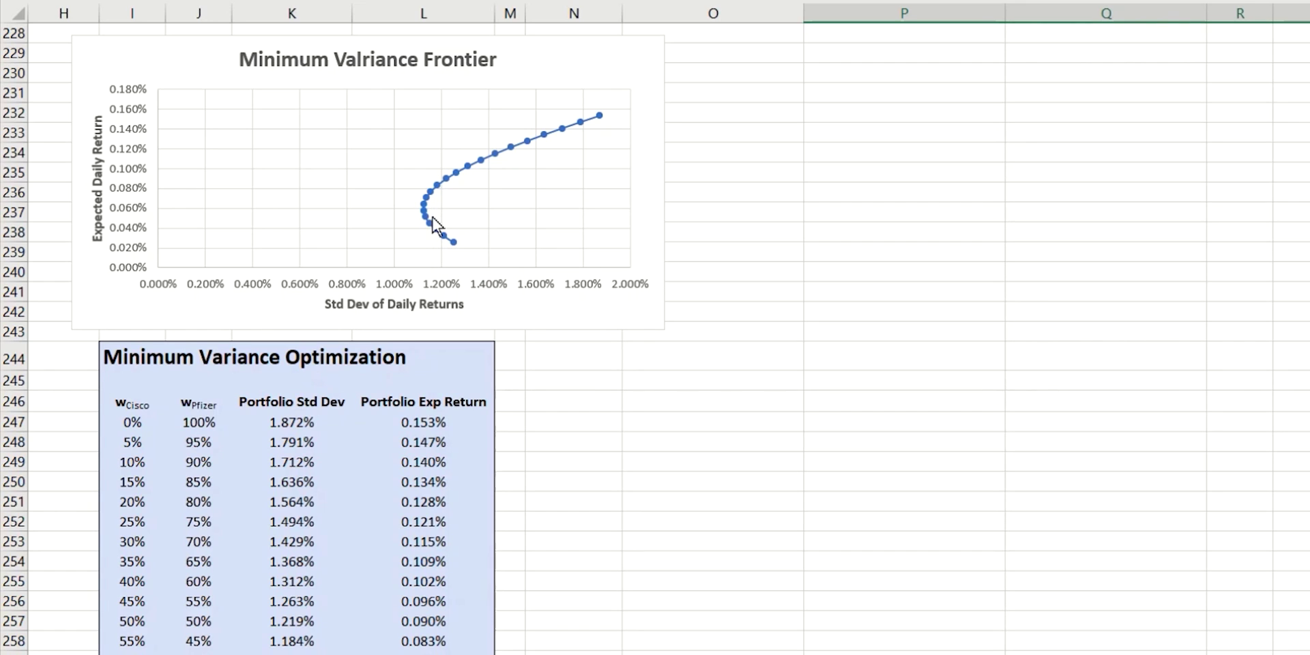
{"action": "left_click", "coordinate": [586, 356]}
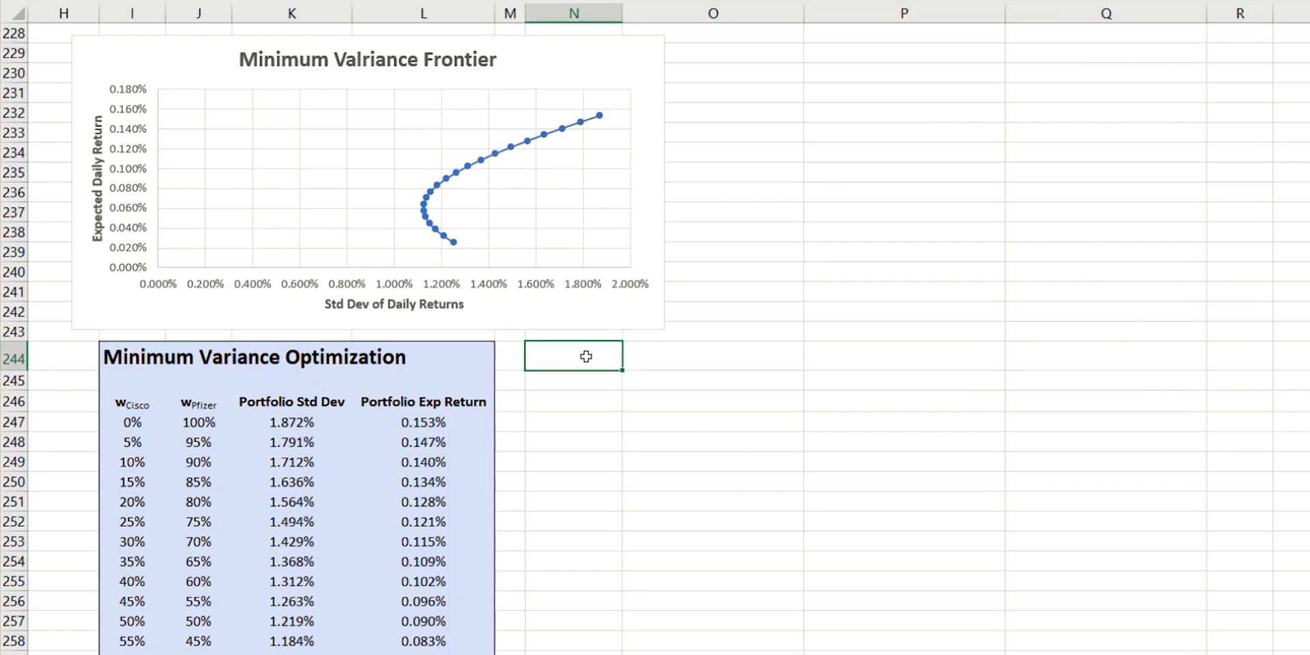
{"action": "type", "text": "Global Minimum Variance Portfolio wCisco\twPfizer\tPortfolio Daily Std Dev\tPortfolio Exp Daily Return 50%"}
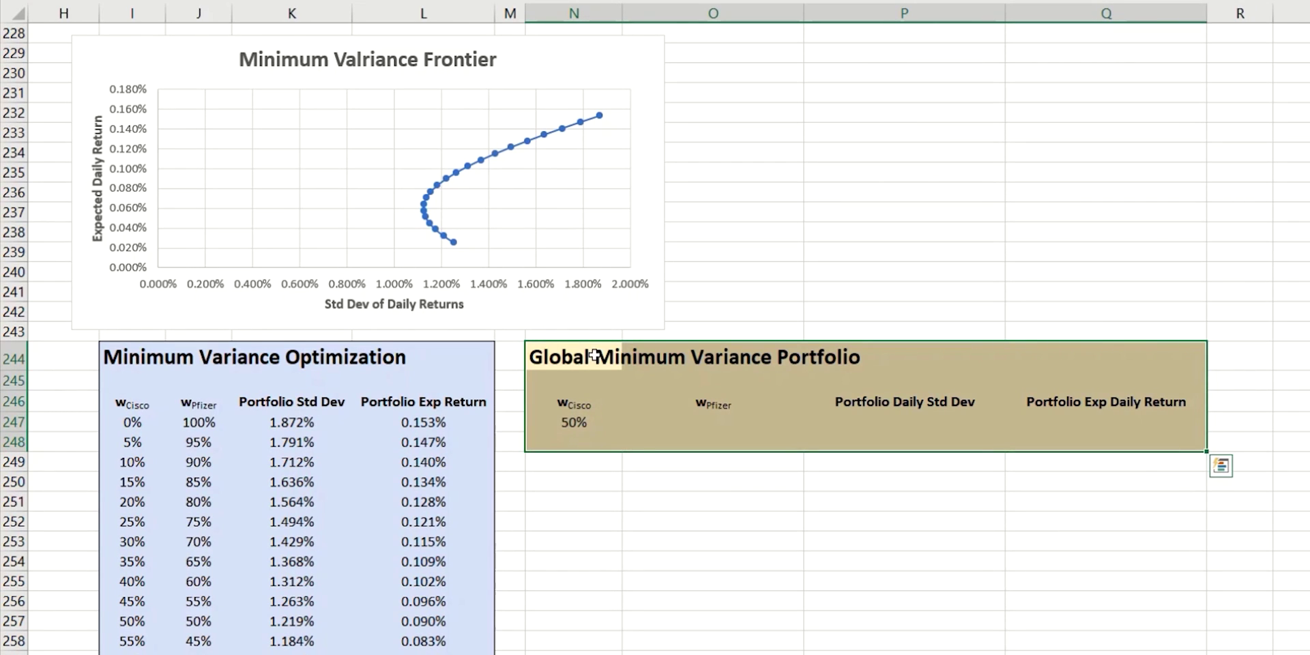
{"action": "left_click", "coordinate": [593, 354]}
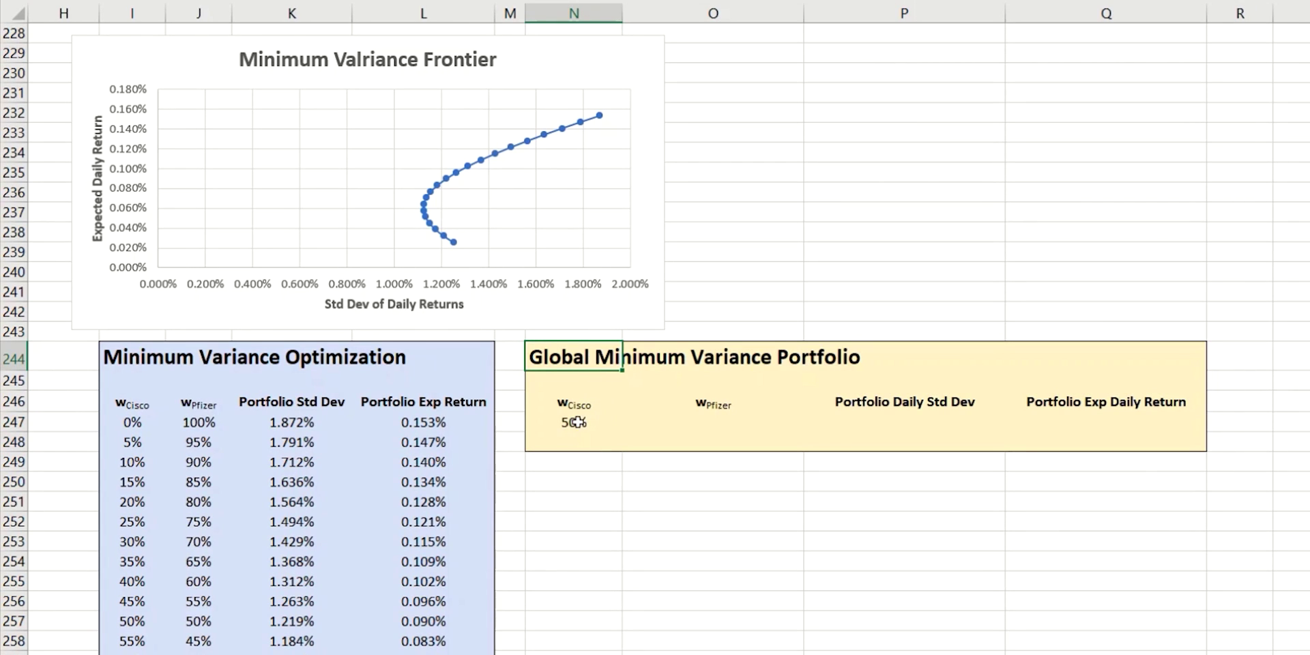
Calculate the Pfizer weight in O247 of the Global Minimum Variance Portfolio block with the formula =1-N247.
{"action": "left_click", "coordinate": [577, 422]}
{"action": "left_click_drag", "start_coordinate": [561, 421], "coordinate": [667, 417]}
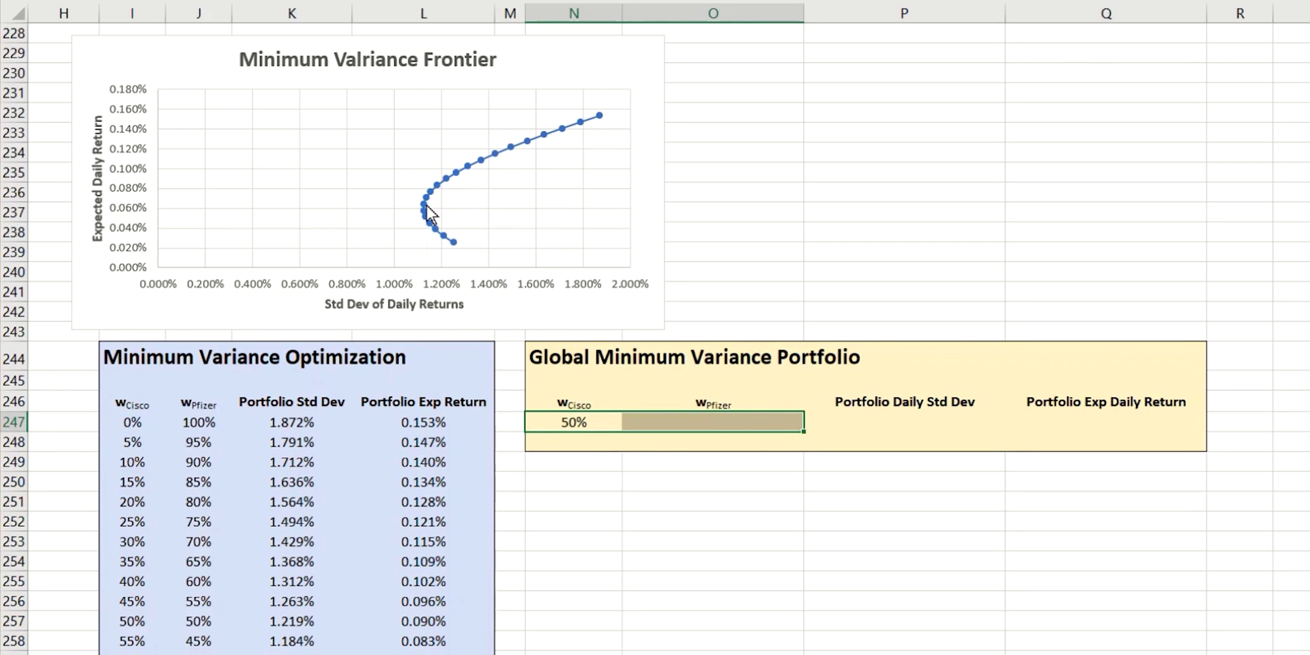
{"action": "mouse_move", "coordinate": [426, 207]}
{"action": "left_click", "coordinate": [597, 520]}
{"action": "left_click", "coordinate": [568, 421]}
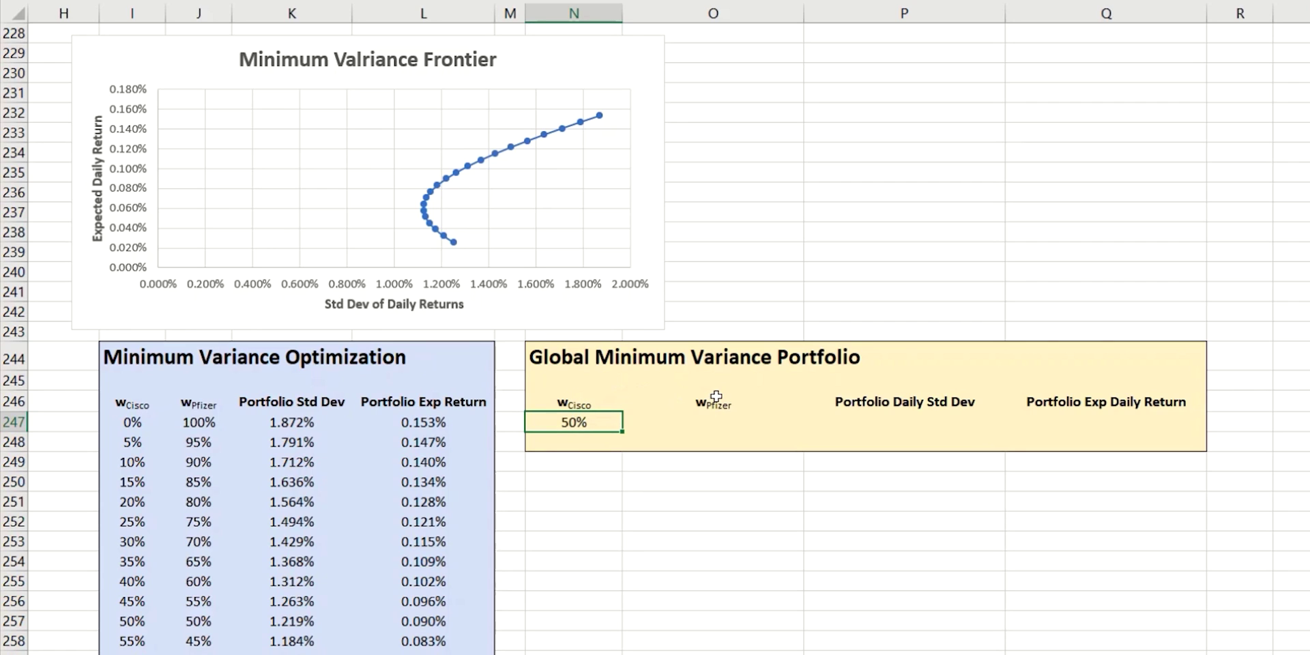
{"action": "left_click", "coordinate": [706, 417]}
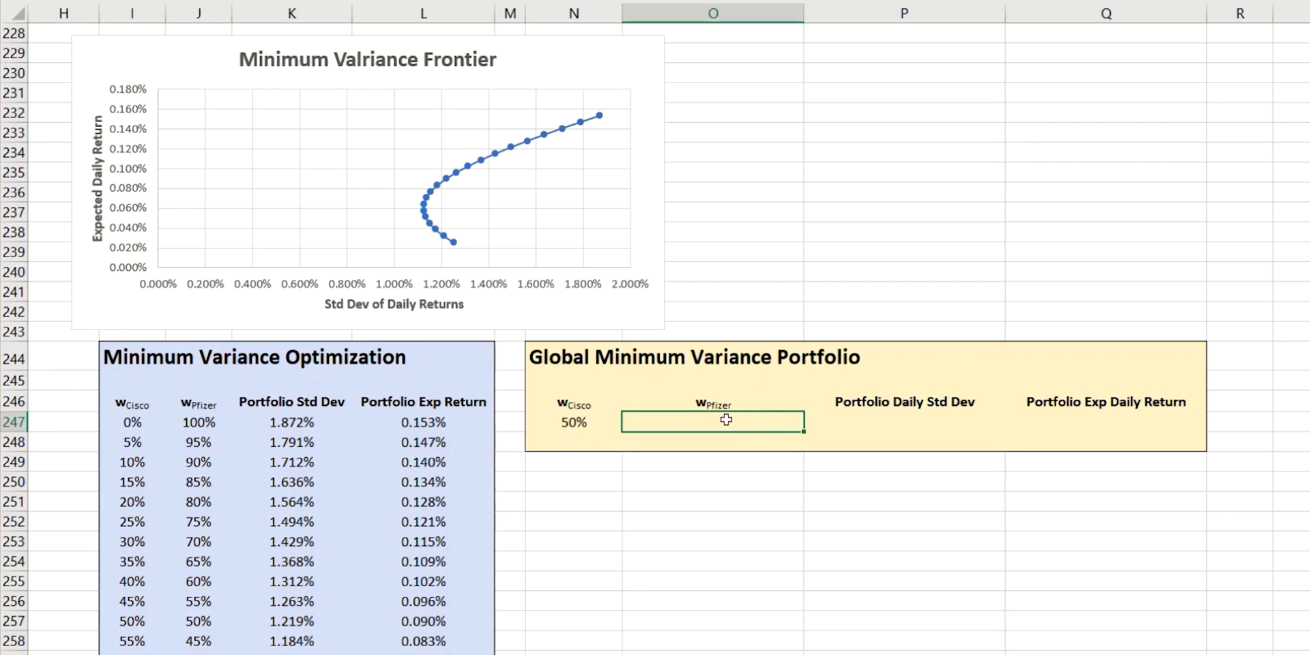
{"action": "type", "text": "=1-"}
{"action": "left_click", "coordinate": [575, 417]}
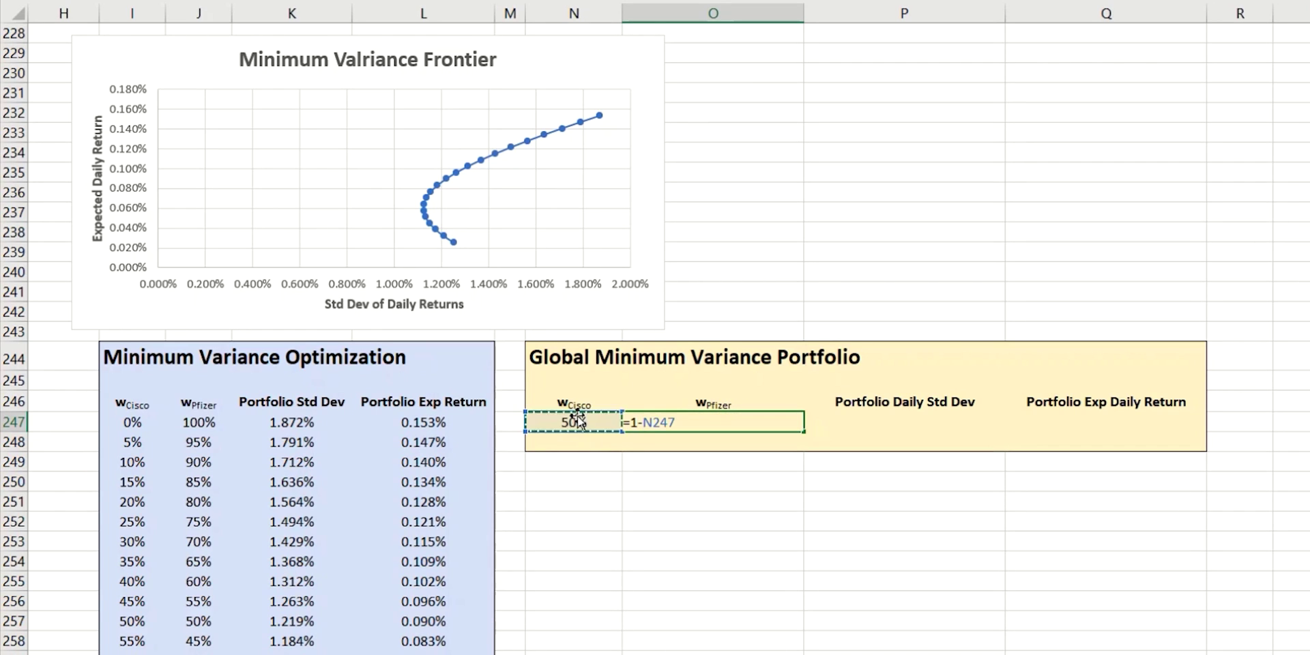
{"action": "key", "text": "ctrl+Return"}
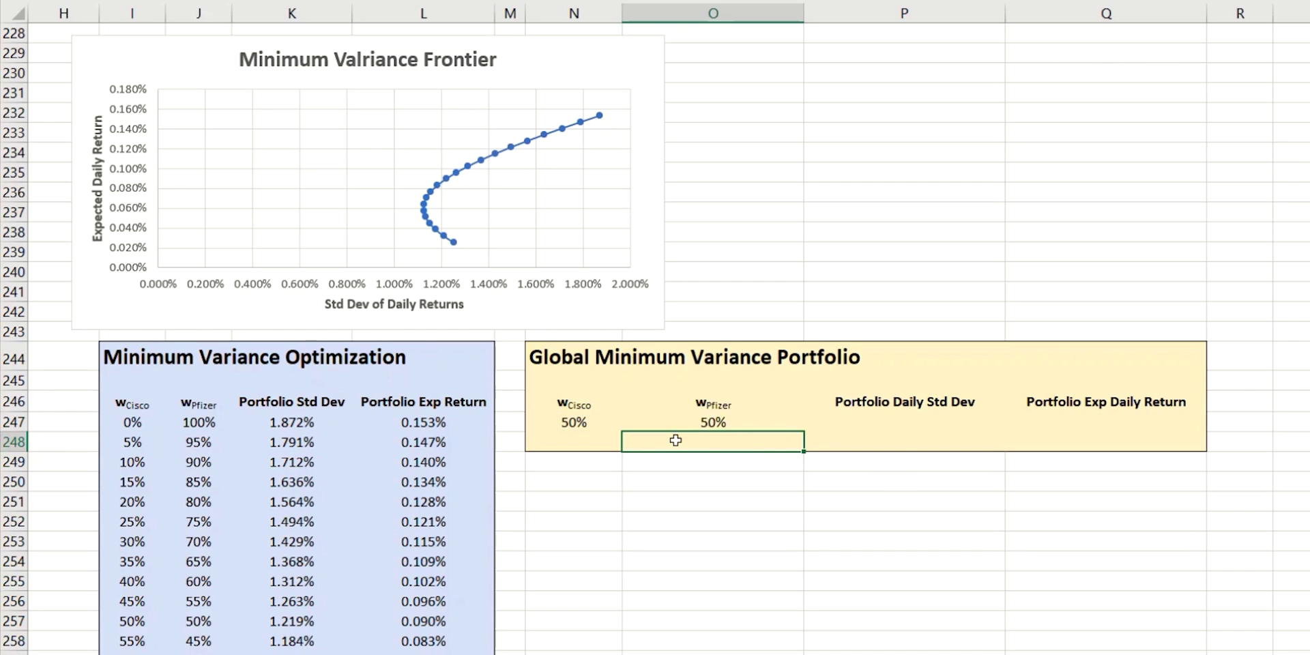
Test the Pfizer weight formula by setting the Cisco weight in N247 to 40%.
{"action": "left_click", "coordinate": [582, 423]}
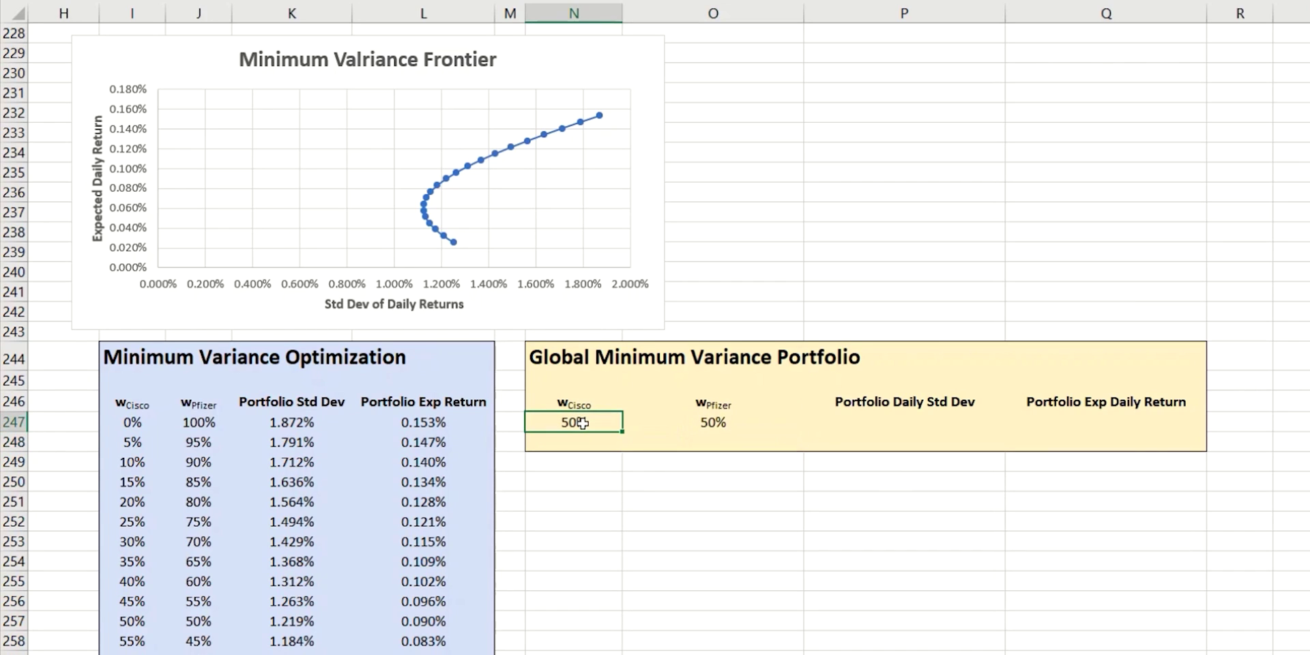
{"action": "key", "text": "Return"}
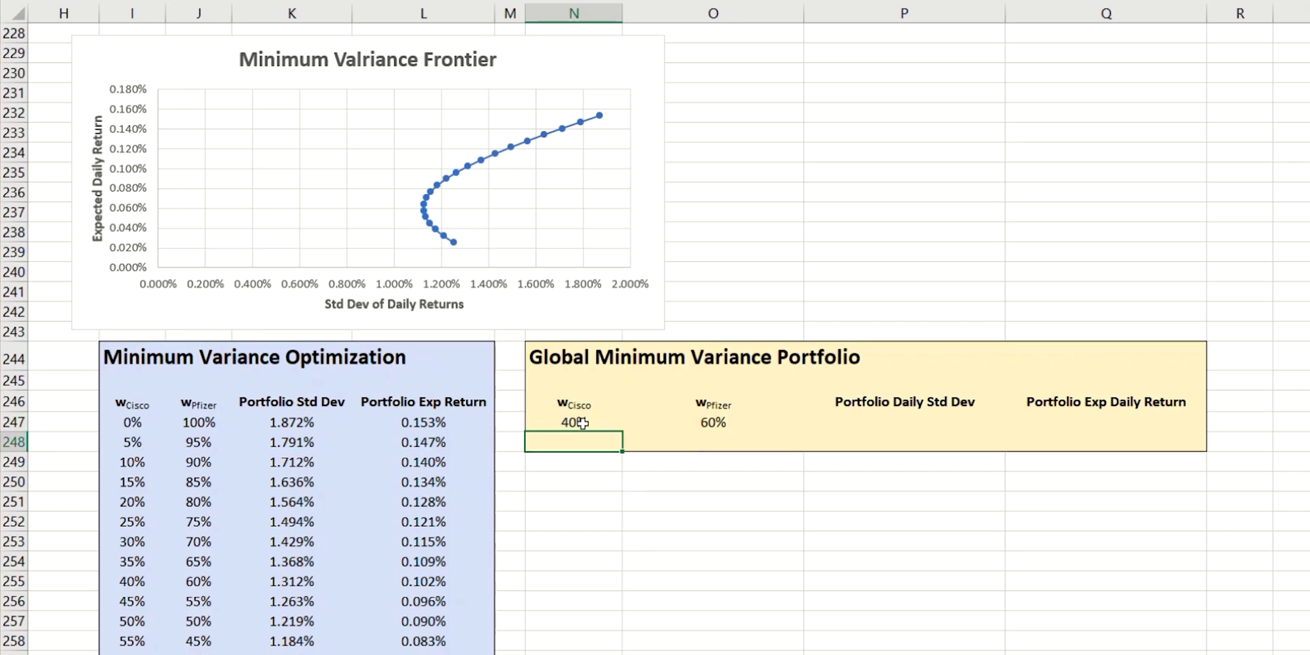
{"action": "left_click", "coordinate": [721, 422]}
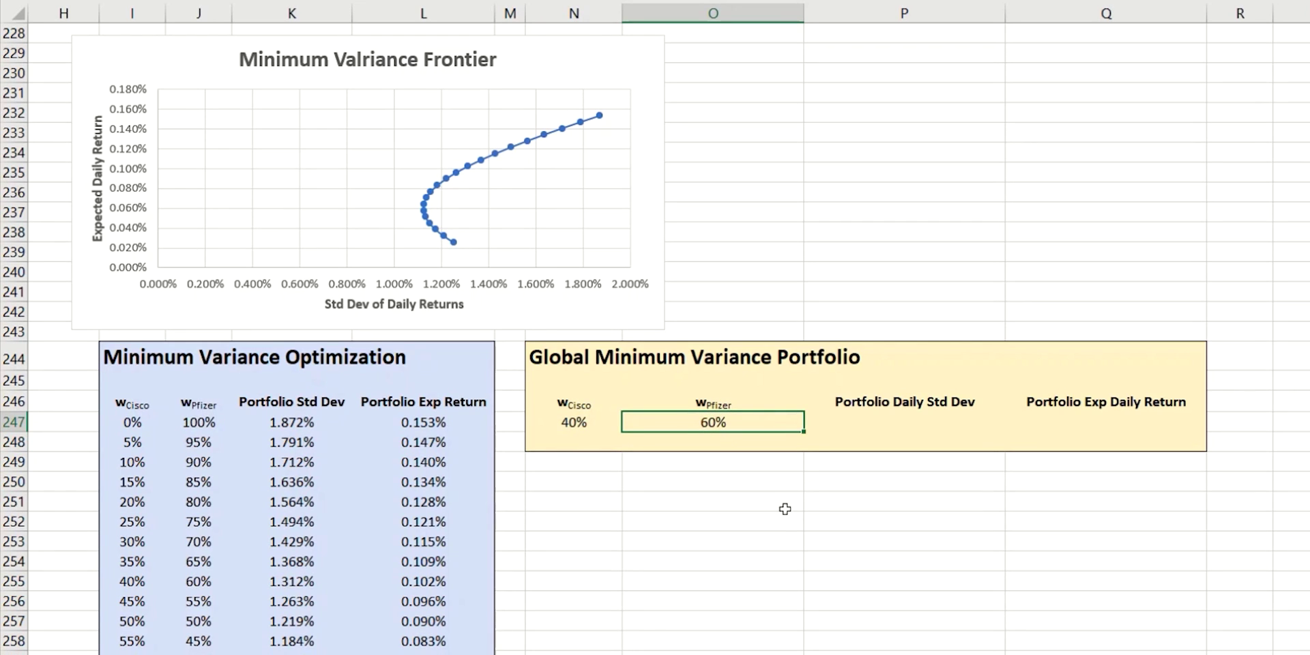
Copy the Portfolio Std Dev formula from K247 and paste only the formula into P247 under Portfolio Daily Std Dev.
{"action": "left_click", "coordinate": [910, 418]}
{"action": "left_click", "coordinate": [1044, 417]}
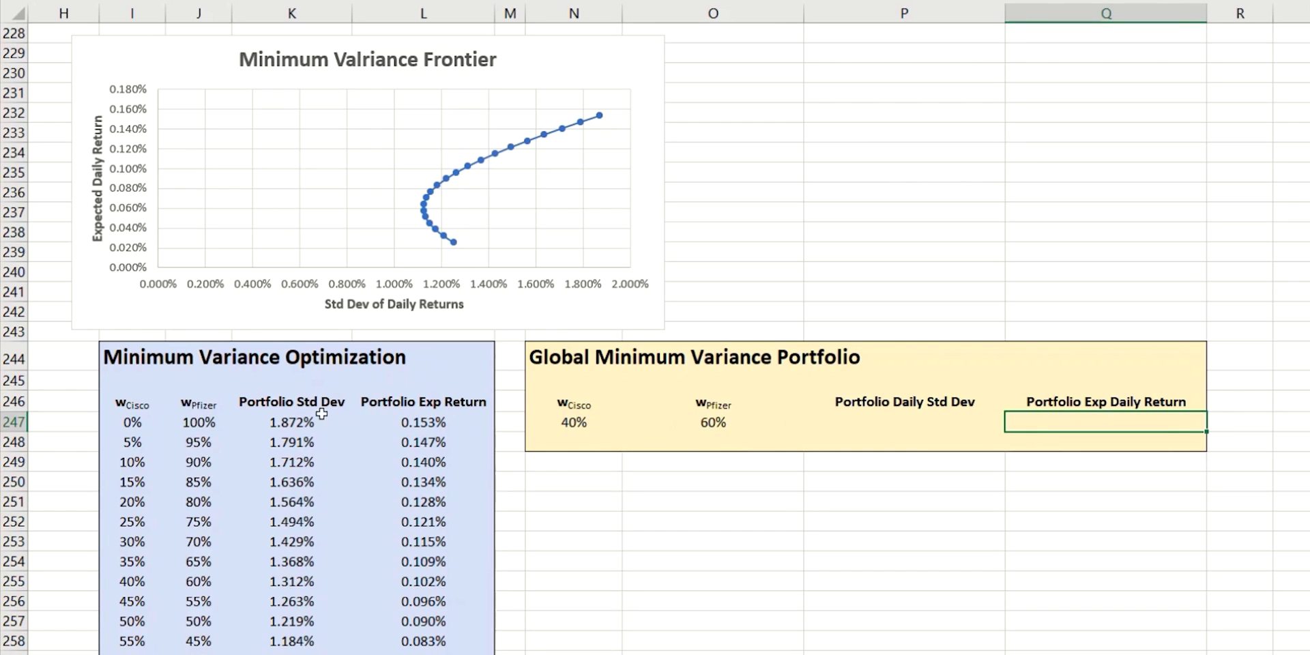
{"action": "left_click", "coordinate": [290, 424]}
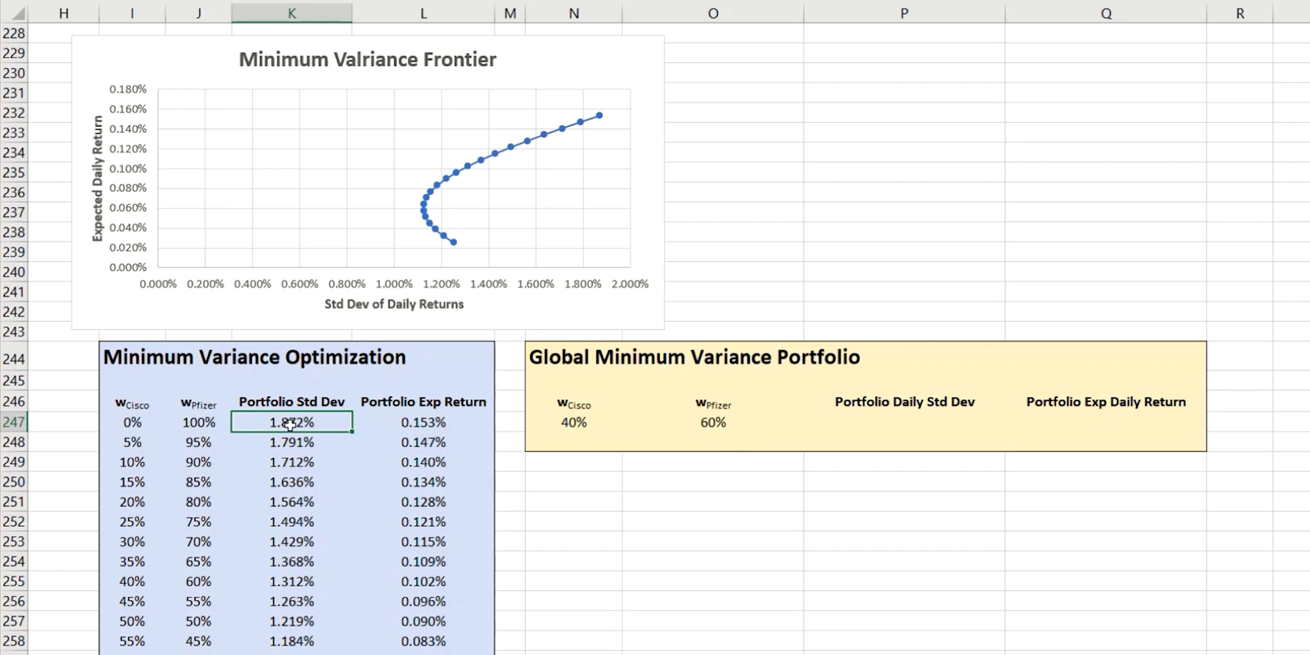
{"action": "key", "text": "ctrl+c"}
{"action": "left_click", "coordinate": [938, 432]}
{"action": "key", "text": "ctrl+alt+v"}
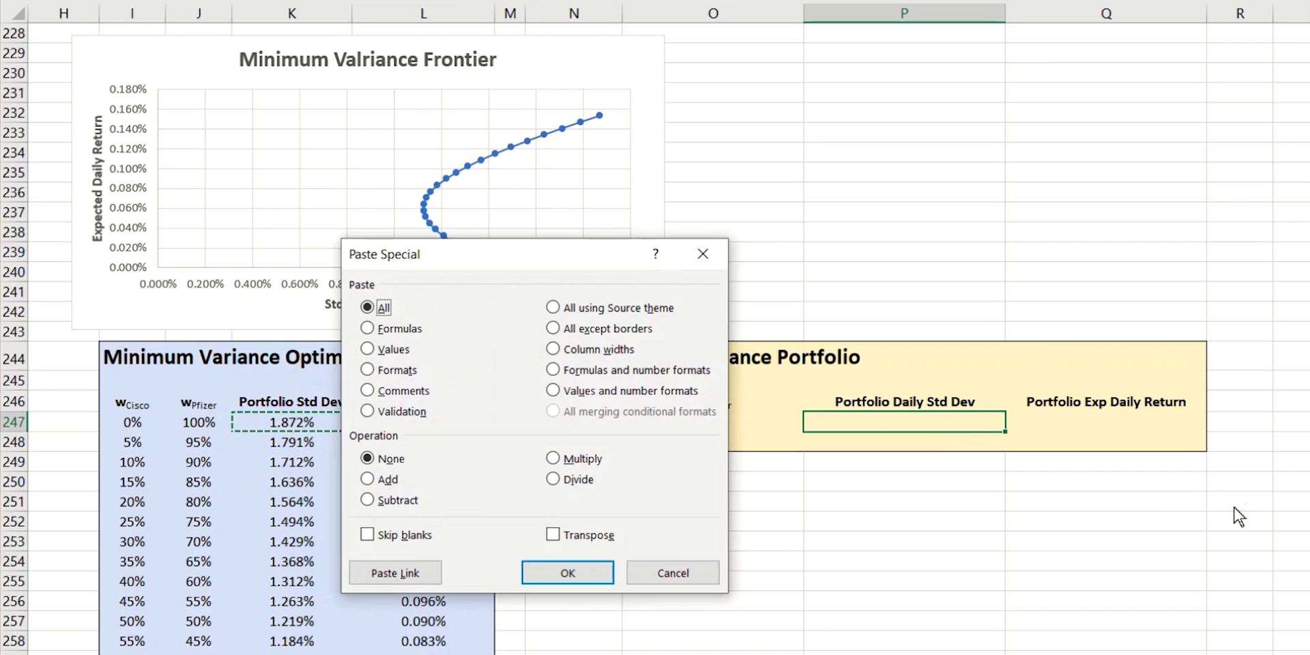
{"action": "left_click", "coordinate": [394, 328]}
{"action": "key", "text": "Return"}
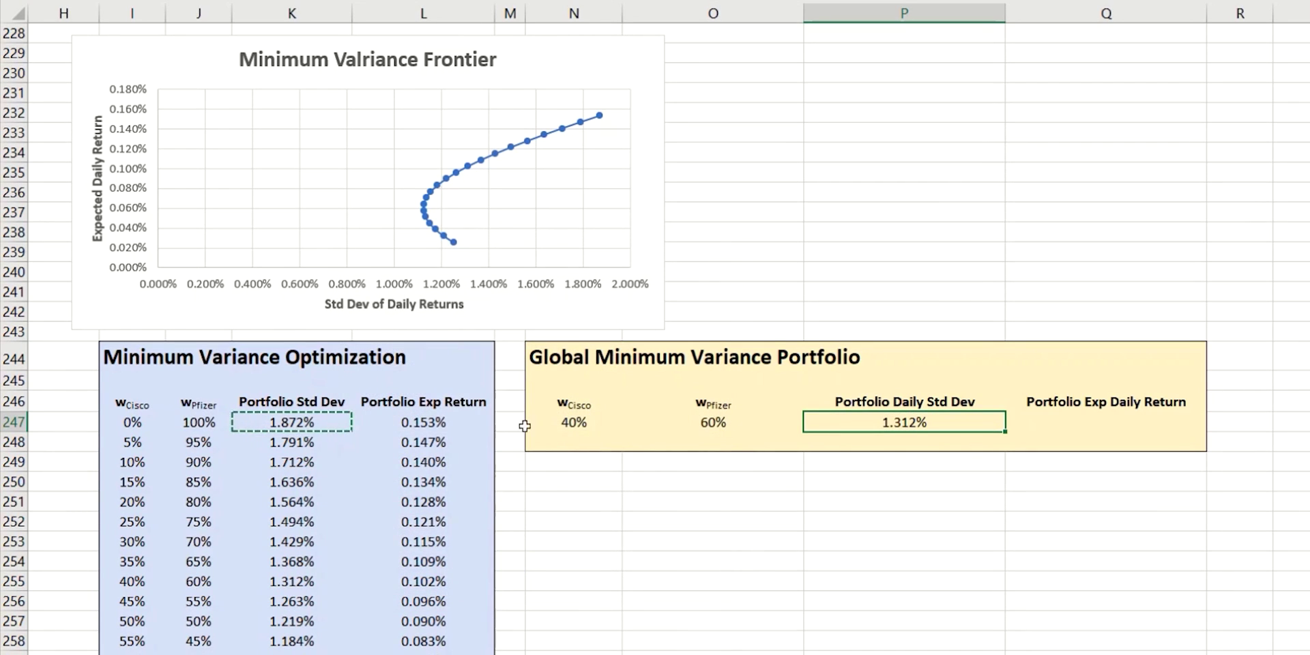
Copy only the Portfolio Exp Return formula from L247 into Q247, and compare the new block with the table's 40% Cisco row.
{"action": "left_click", "coordinate": [442, 424]}
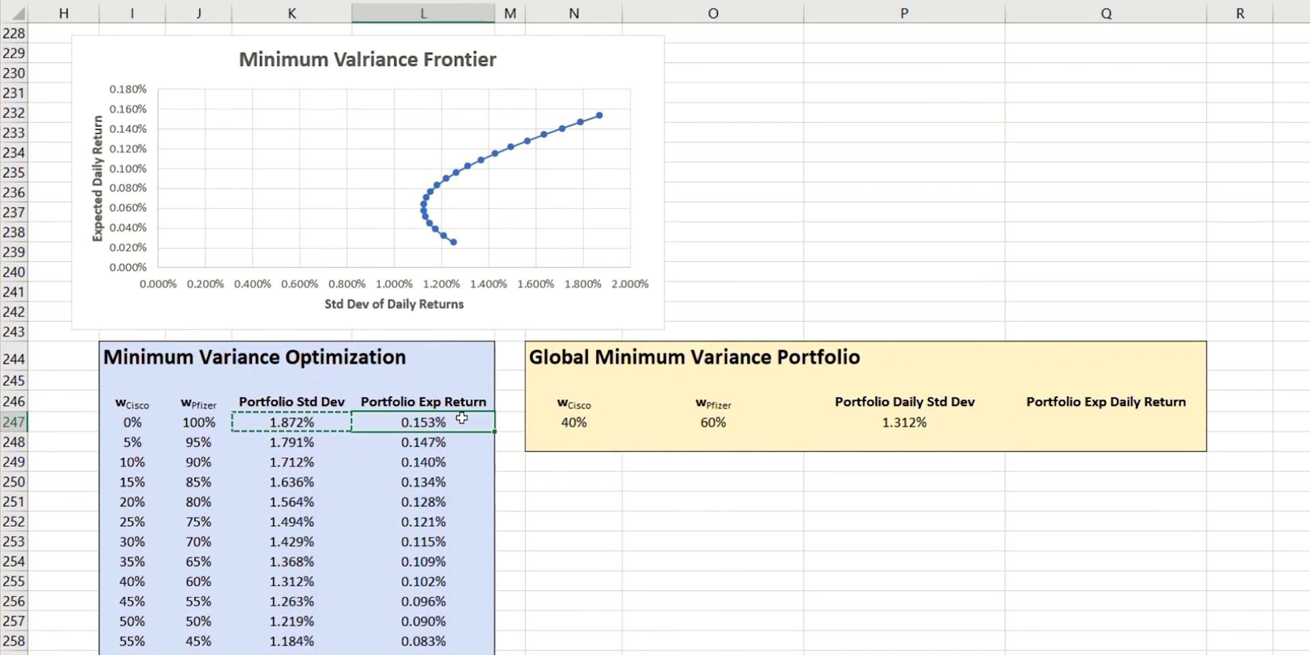
{"action": "key", "text": "ctrl+c"}
{"action": "left_click", "coordinate": [1062, 425]}
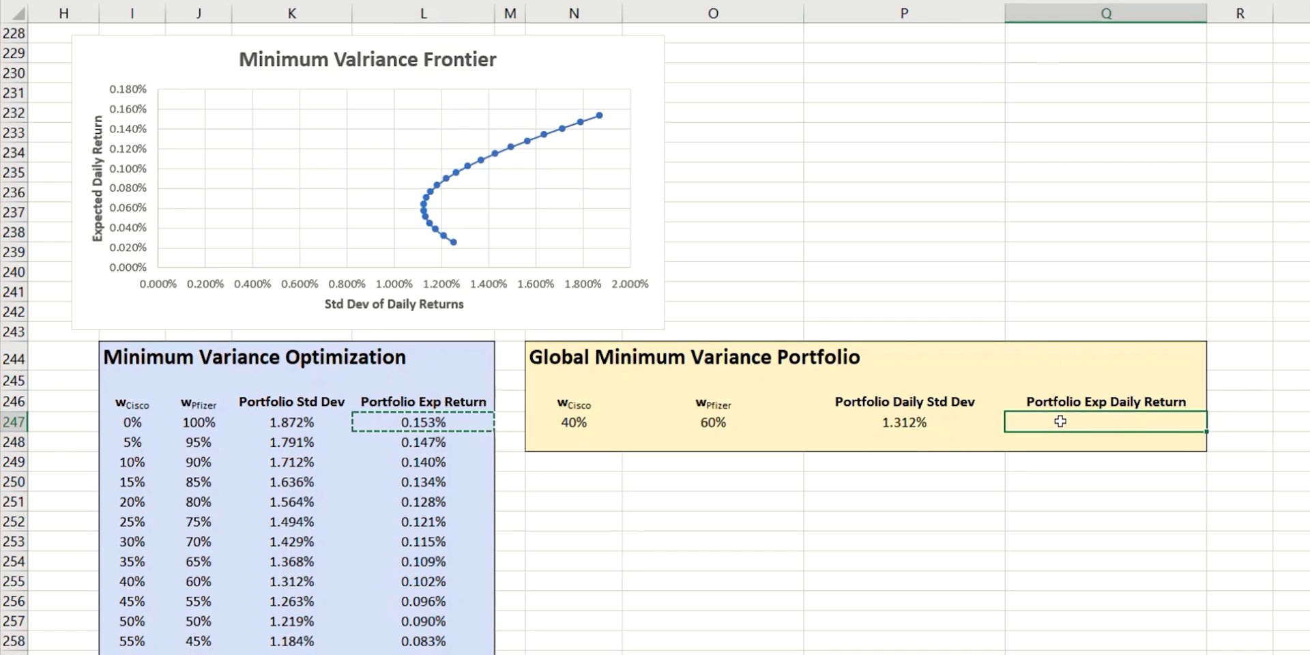
{"action": "key", "text": "ctrl+alt+v"}
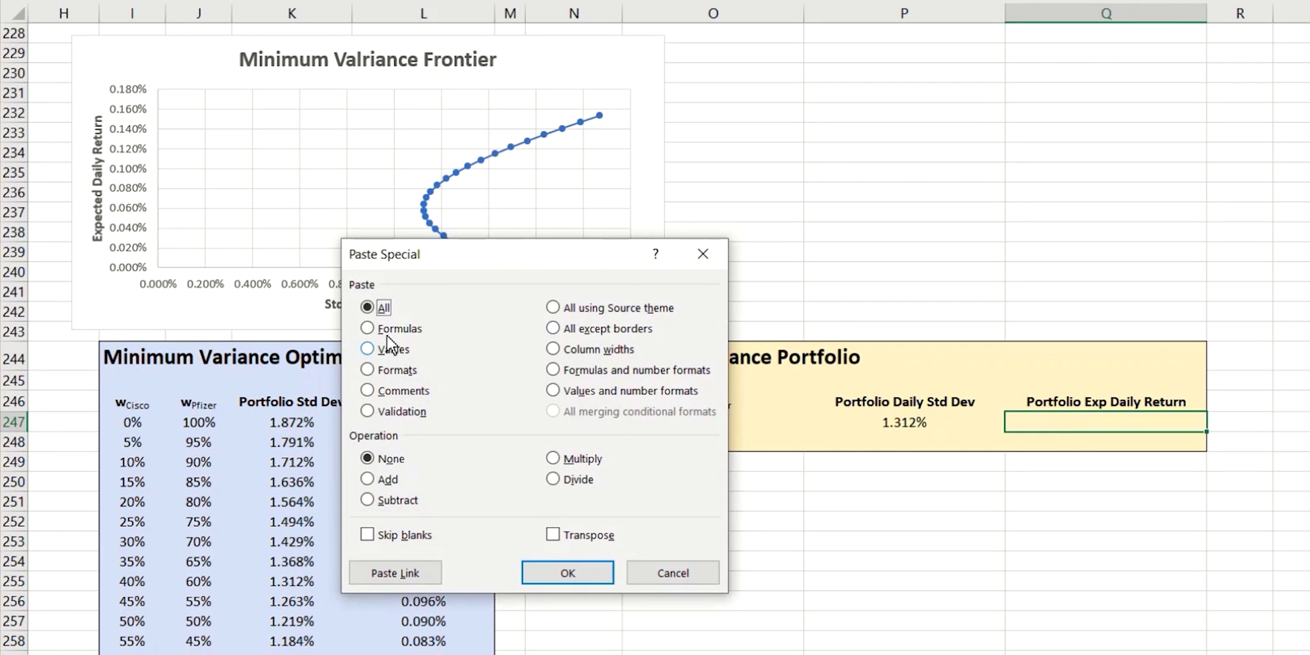
{"action": "double_click", "coordinate": [387, 326]}
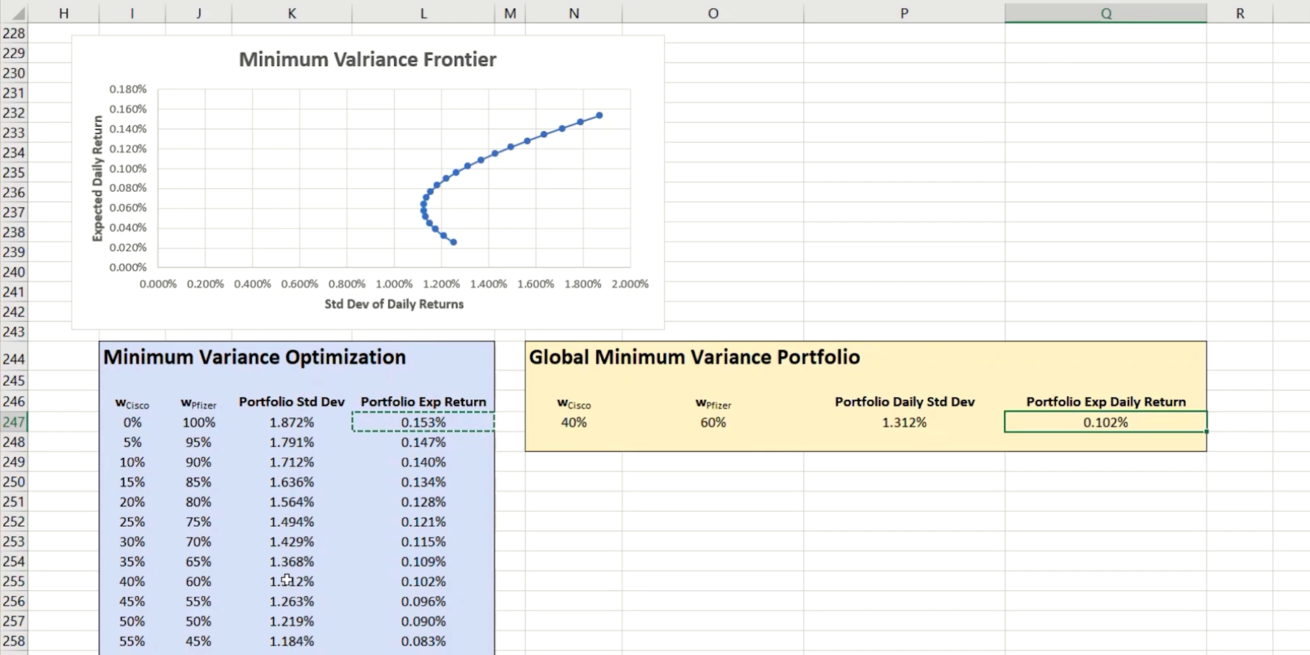
{"action": "left_click", "coordinate": [325, 579]}
{"action": "left_click_drag", "start_coordinate": [326, 579], "coordinate": [406, 581]}
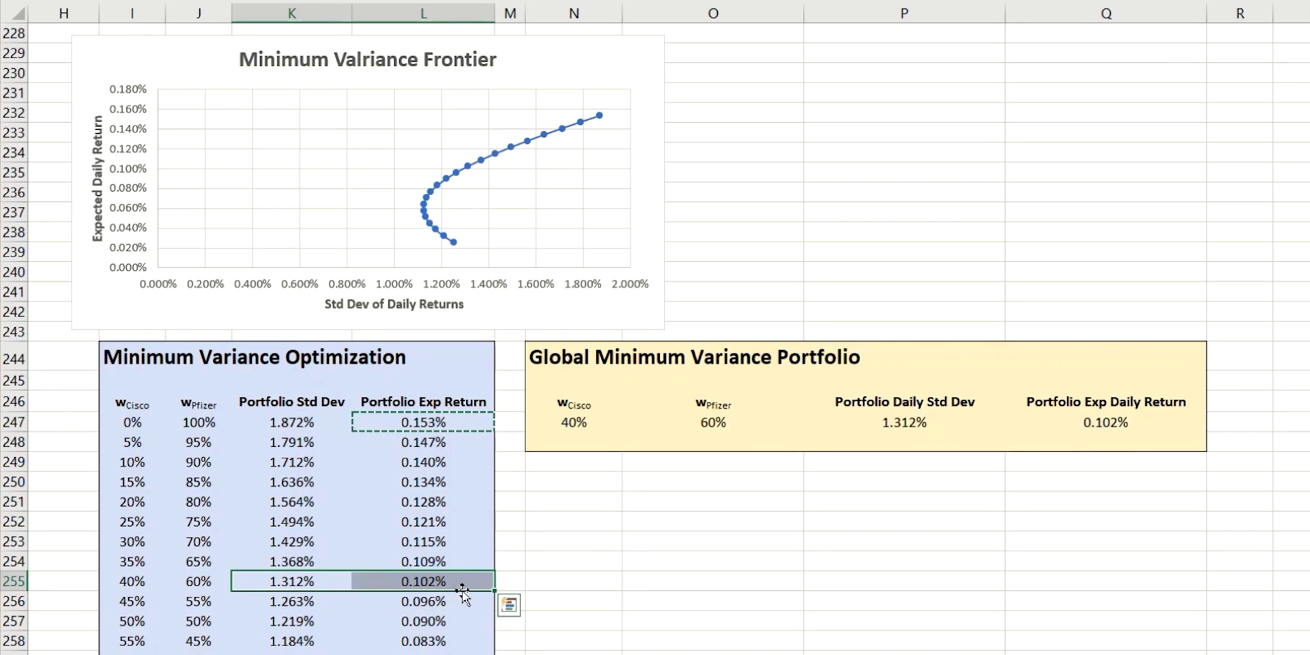
Set the Cisco weight in N247 to 30% and check the resulting portfolio standard deviation and expected return.
{"action": "left_click", "coordinate": [607, 426]}
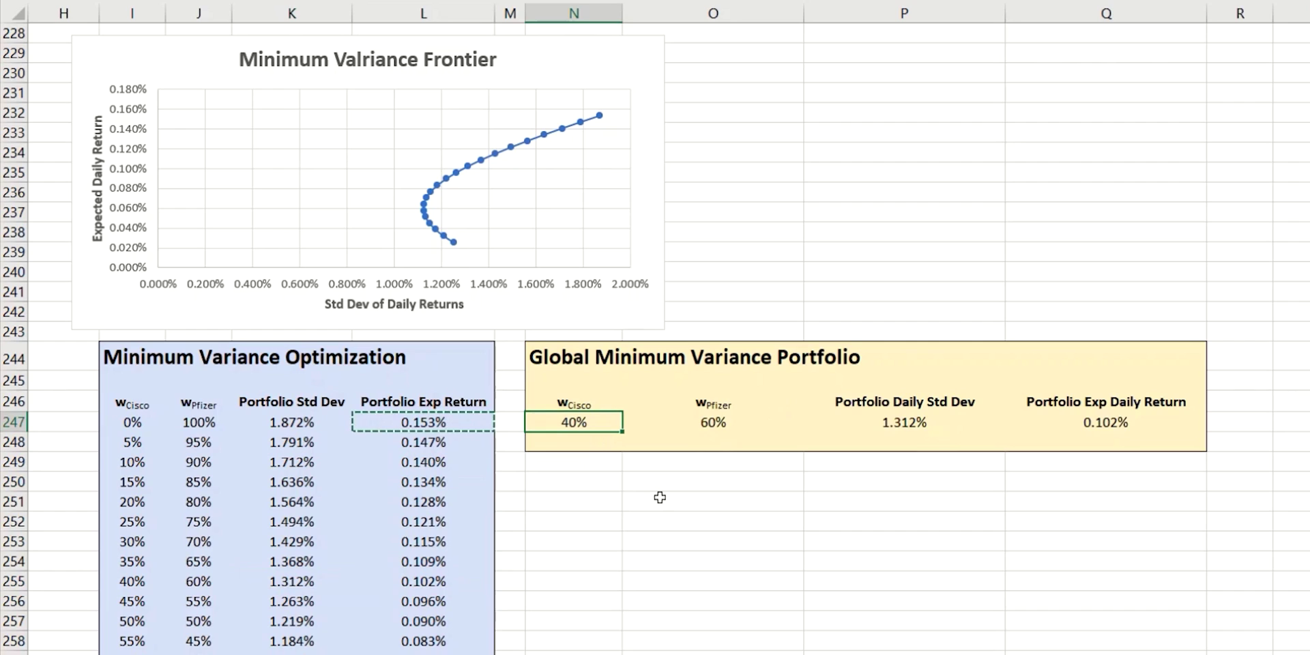
{"action": "type", "text": "30"}
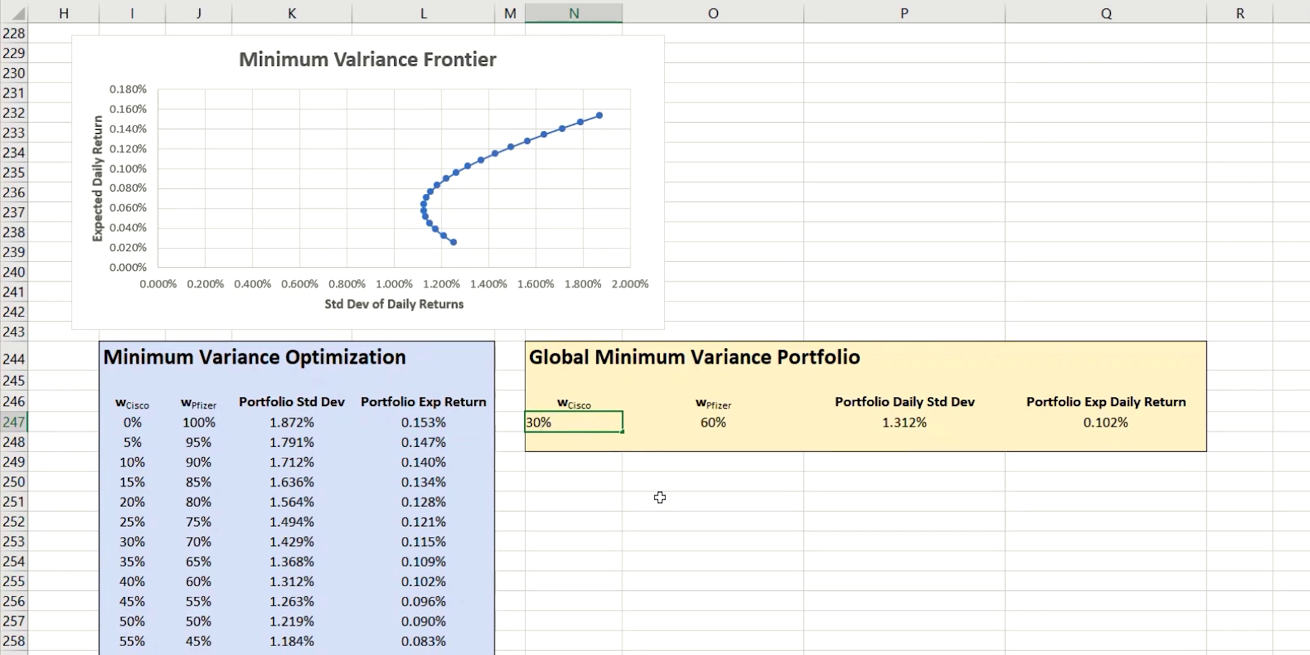
{"action": "key", "text": "Return"}
{"action": "left_click", "coordinate": [918, 426]}
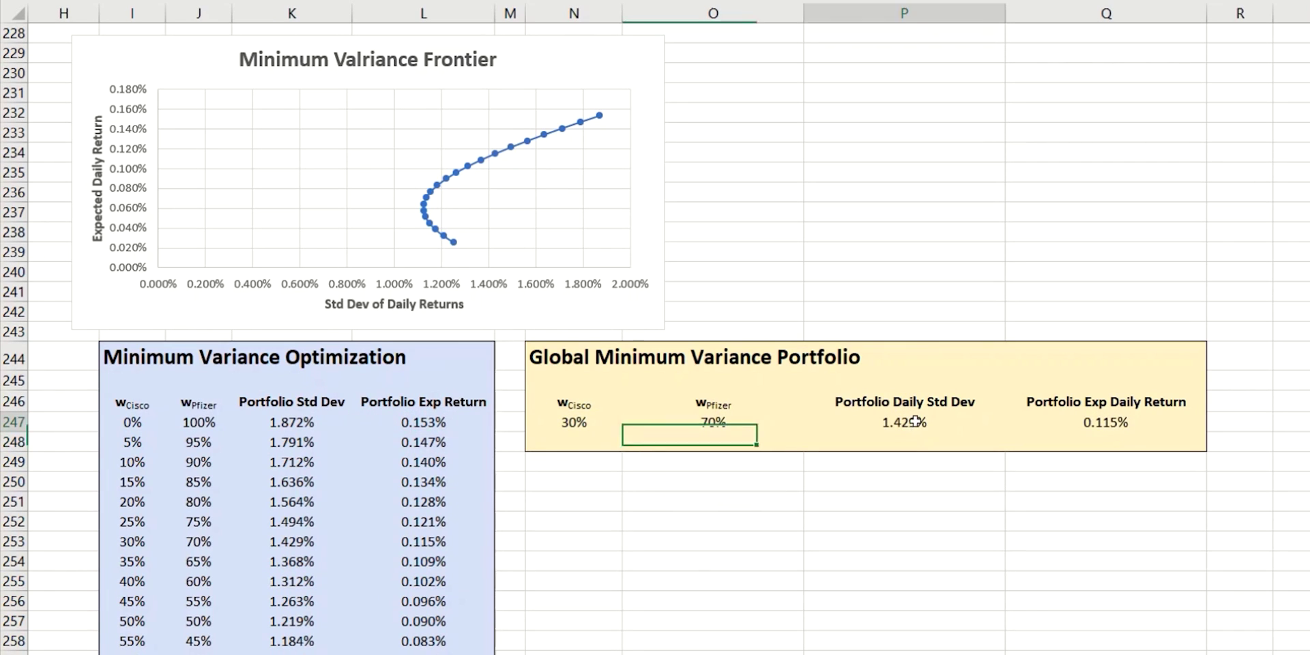
{"action": "left_click", "coordinate": [1077, 421]}
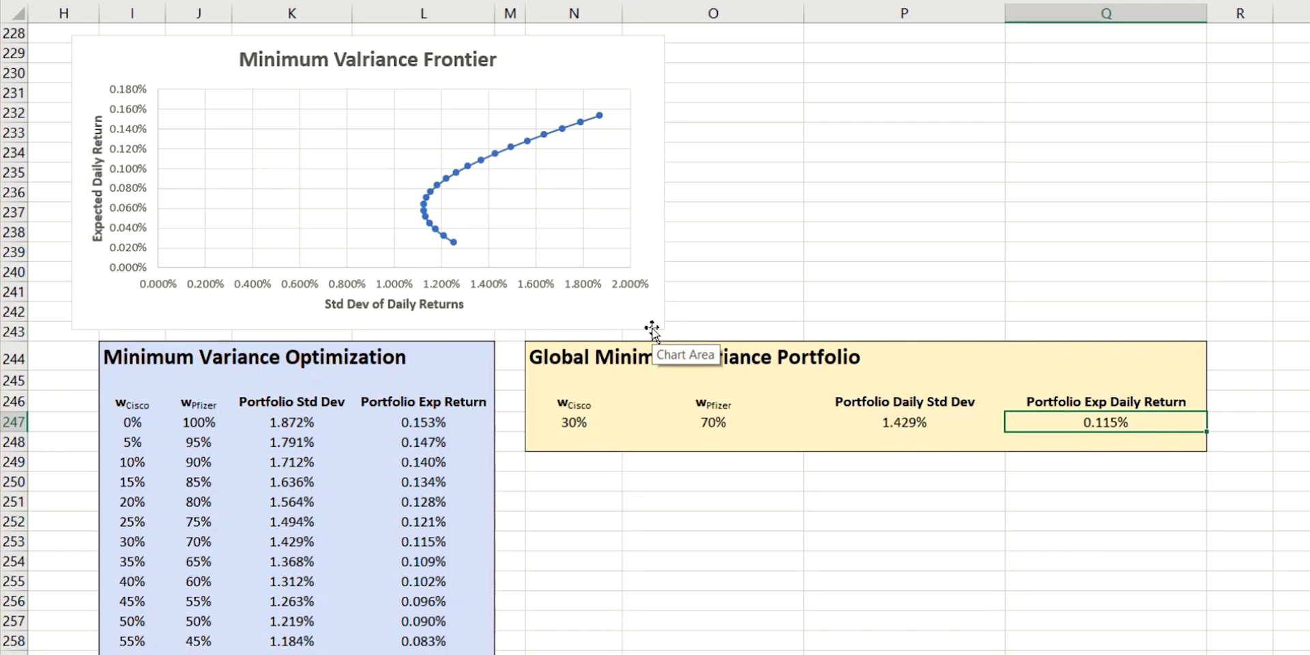
Open Solver and set its objective to the portfolio's daily standard deviation in $P$247.
{"action": "left_click", "coordinate": [903, 461]}
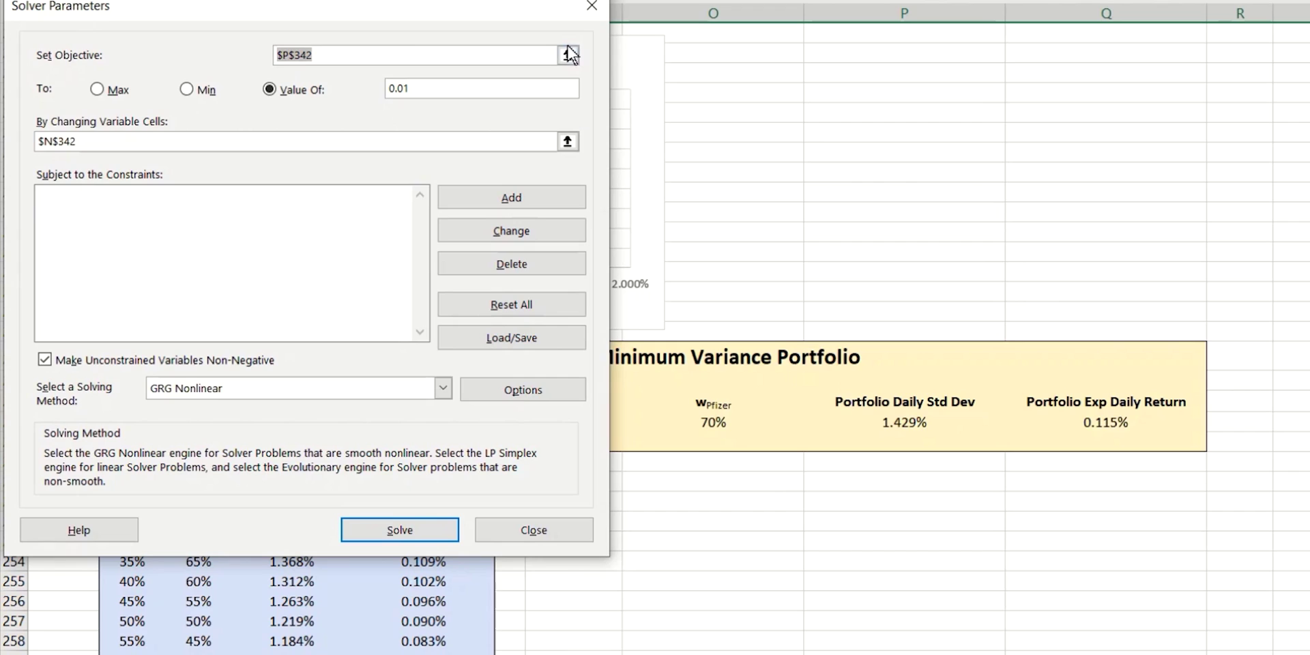
{"action": "left_click", "coordinate": [568, 54]}
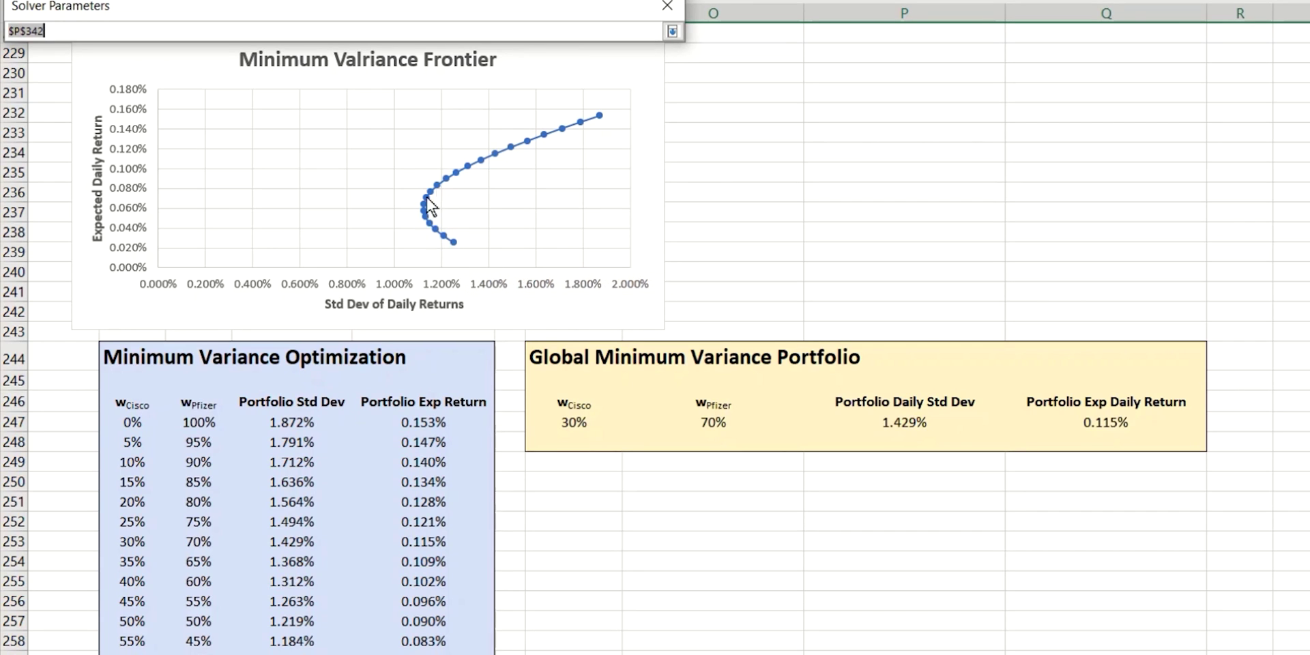
{"action": "left_click", "coordinate": [924, 422]}
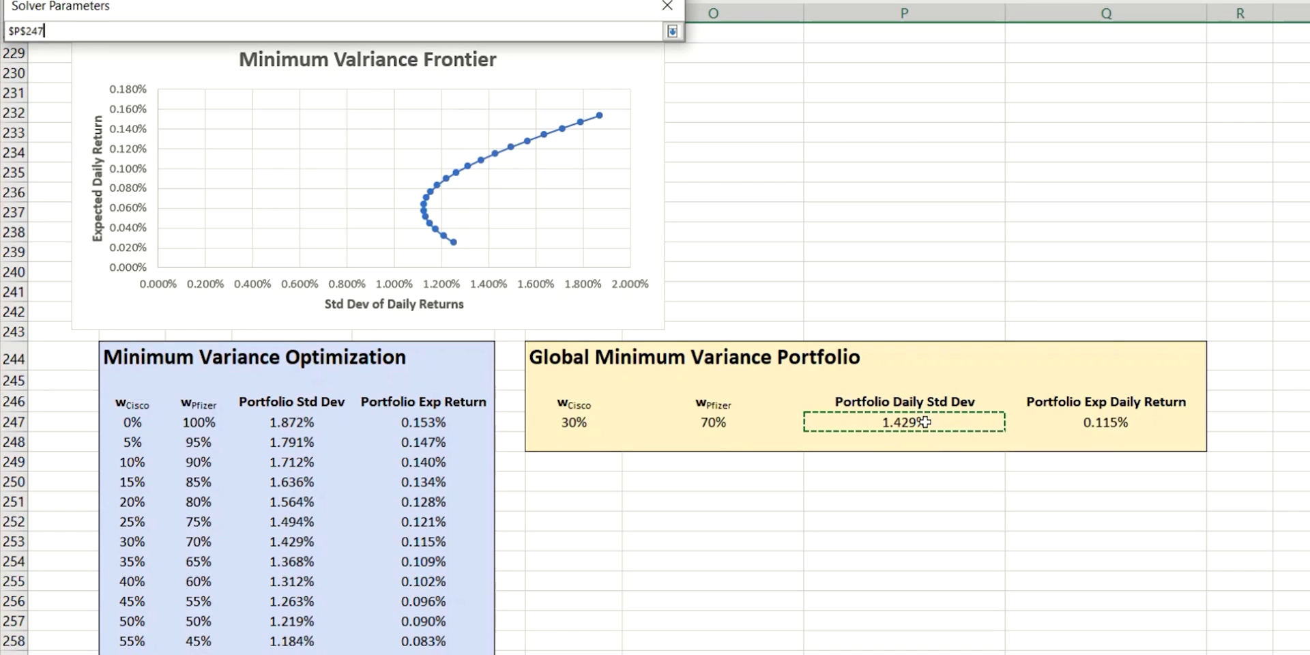
{"action": "key", "text": "Return"}
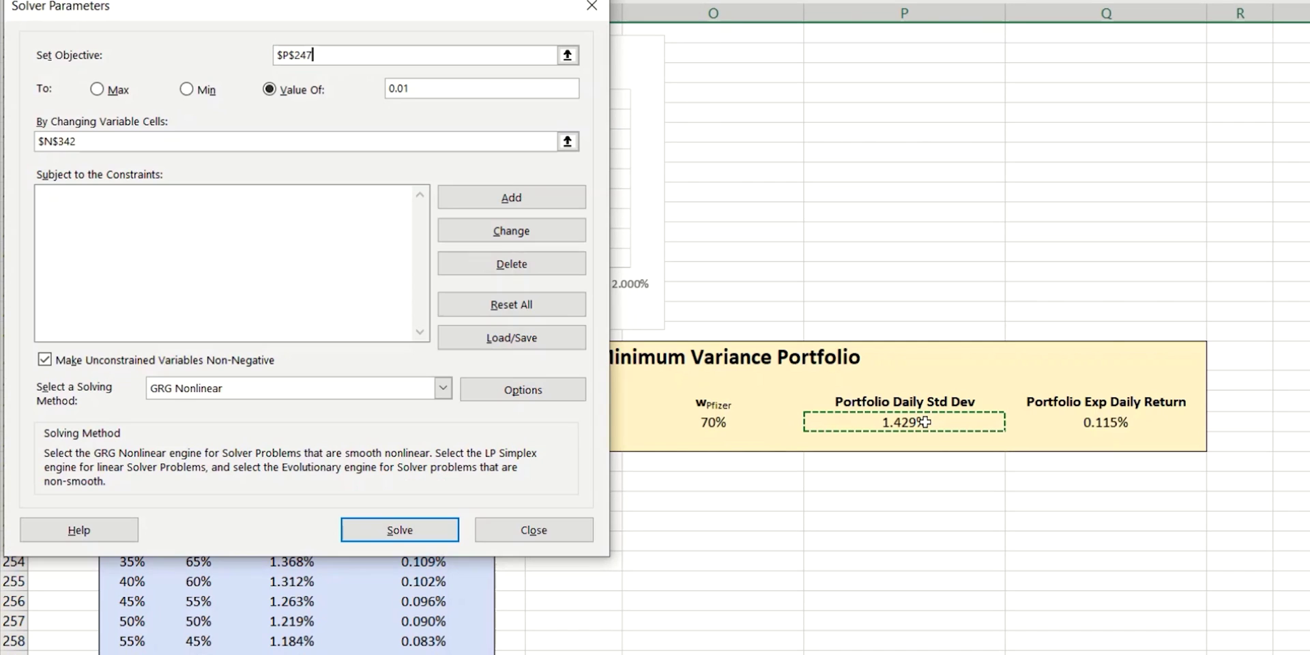
Set Solver to minimize the objective by changing the Cisco weight in $N$247.
{"action": "left_click", "coordinate": [186, 90]}
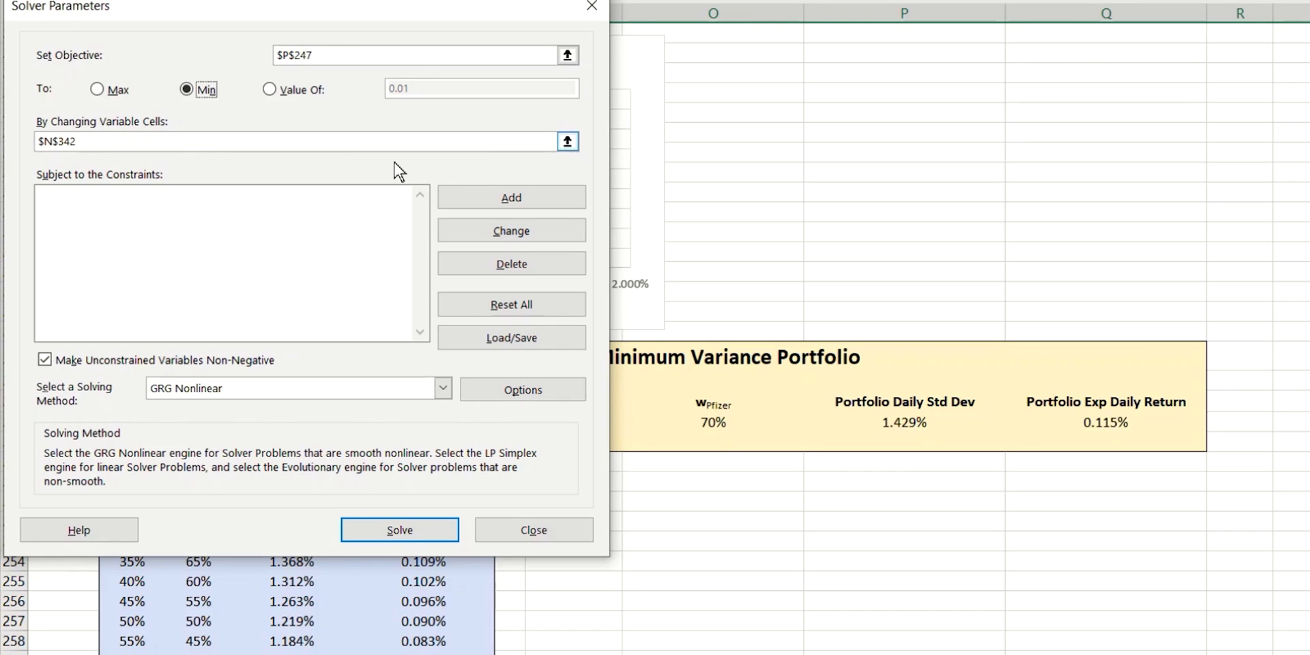
{"action": "left_click", "coordinate": [567, 141]}
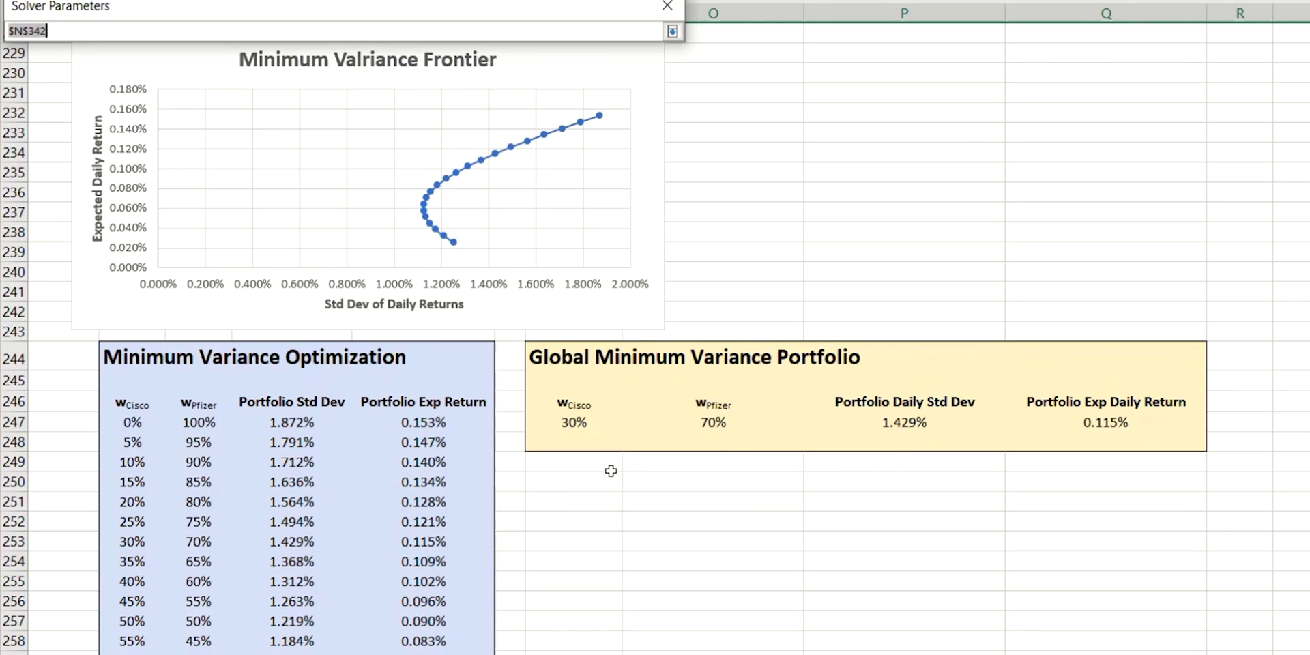
{"action": "left_click", "coordinate": [580, 424]}
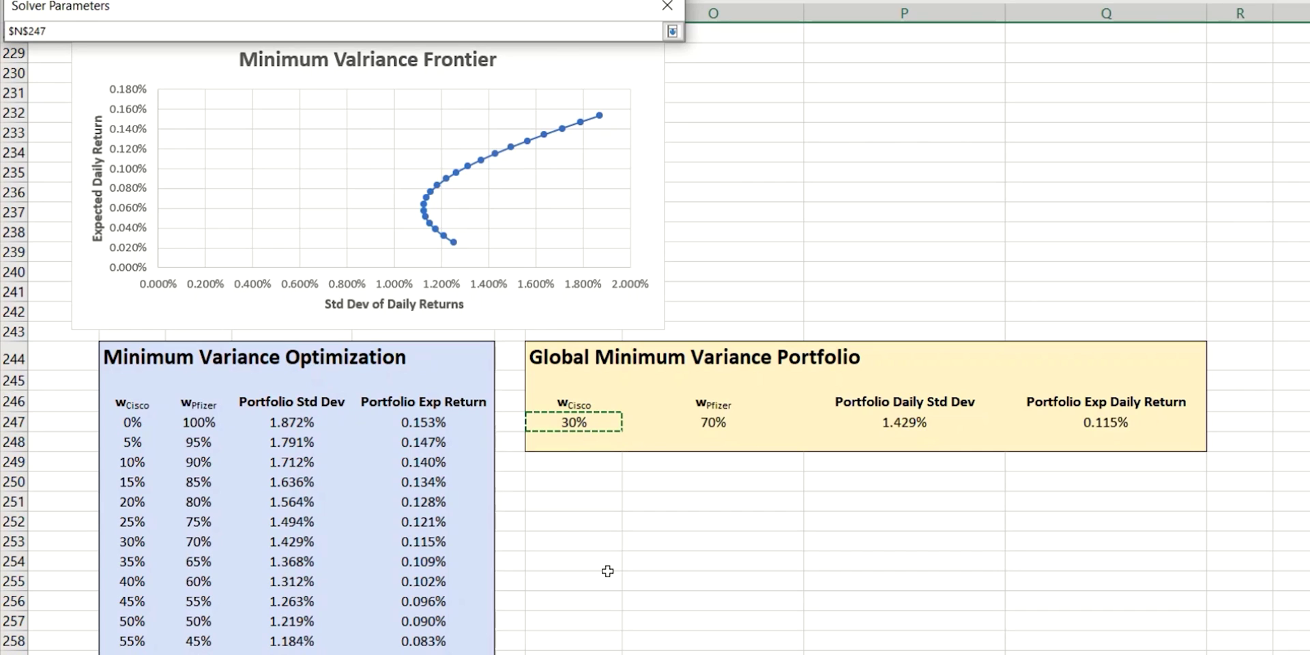
{"action": "key", "text": "Return"}
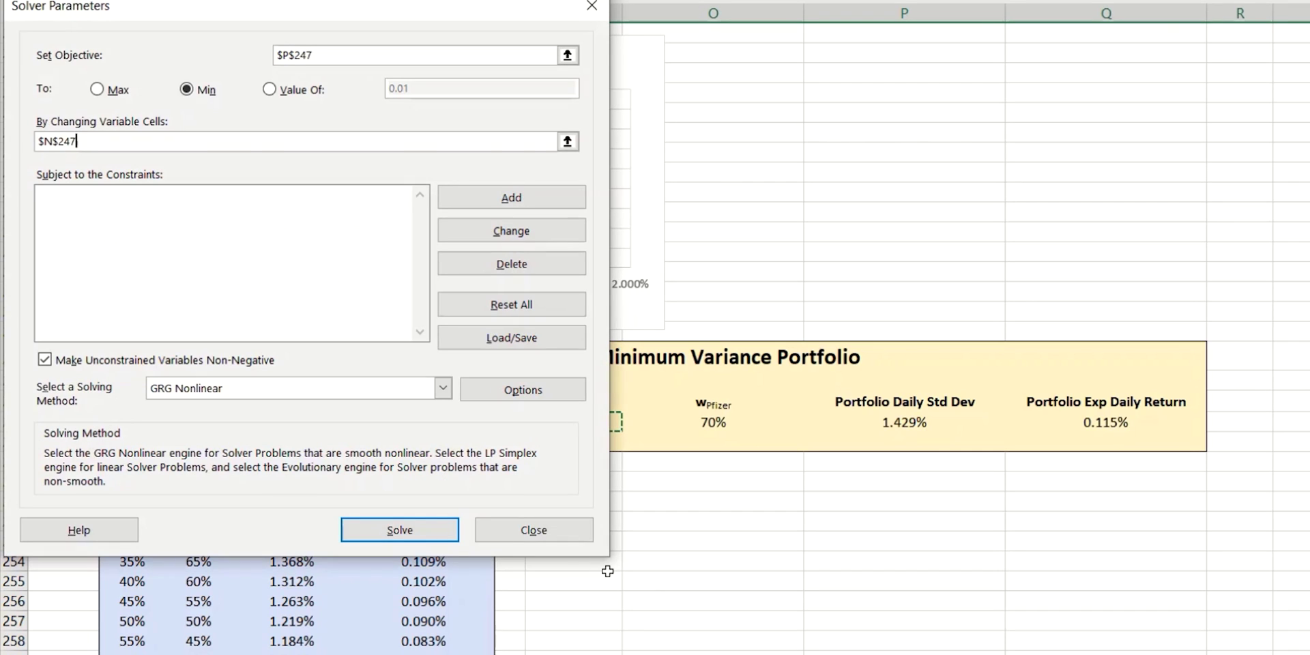
Solve, keep the Solver solution, and check the optimized Cisco weight and portfolio daily standard deviation.
{"action": "left_click", "coordinate": [436, 532]}
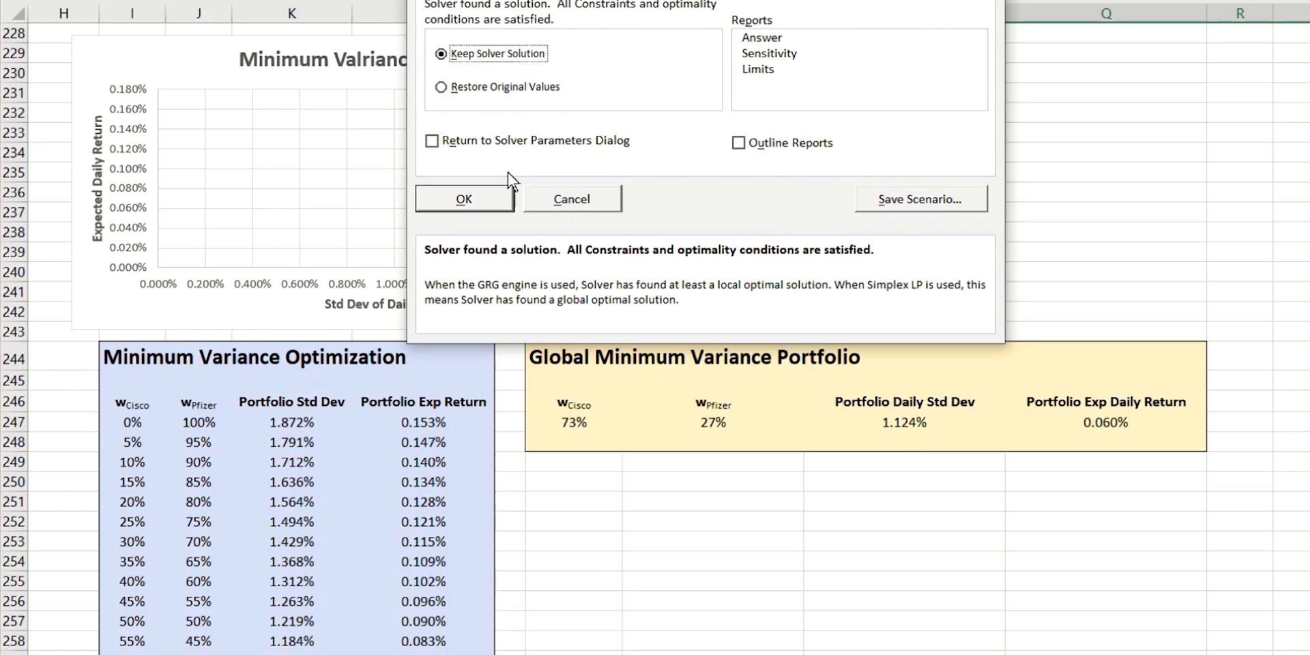
{"action": "left_click", "coordinate": [484, 195]}
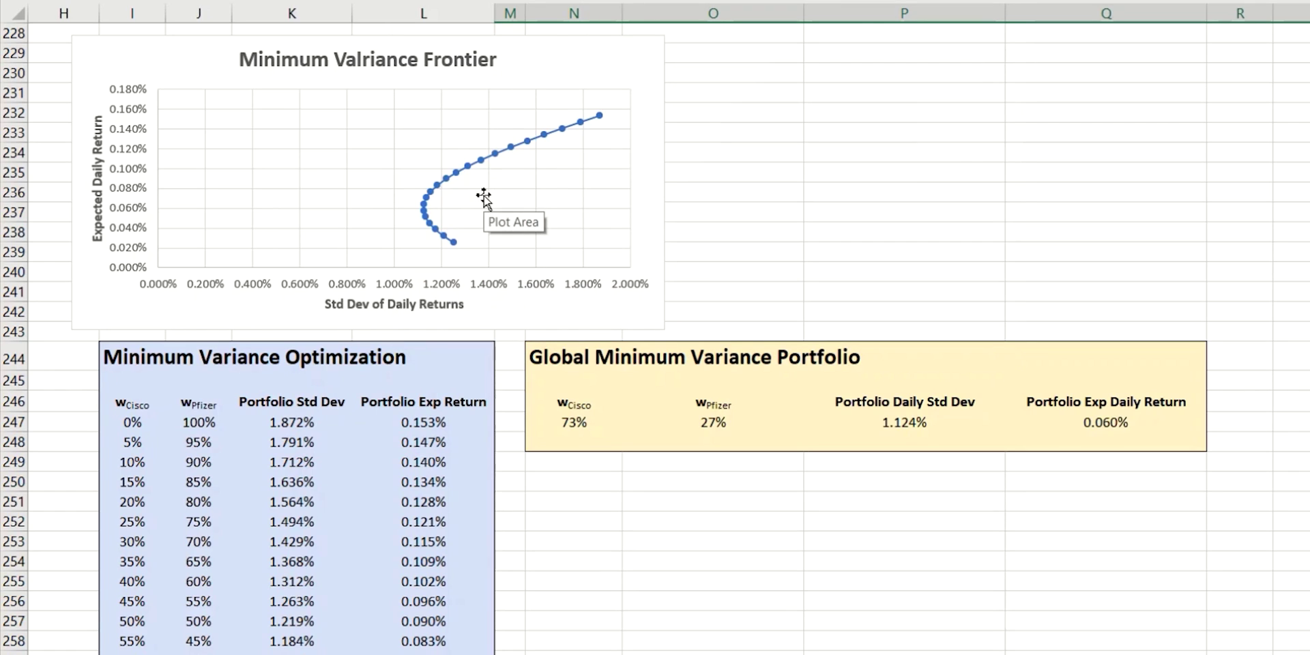
{"action": "left_click", "coordinate": [577, 424]}
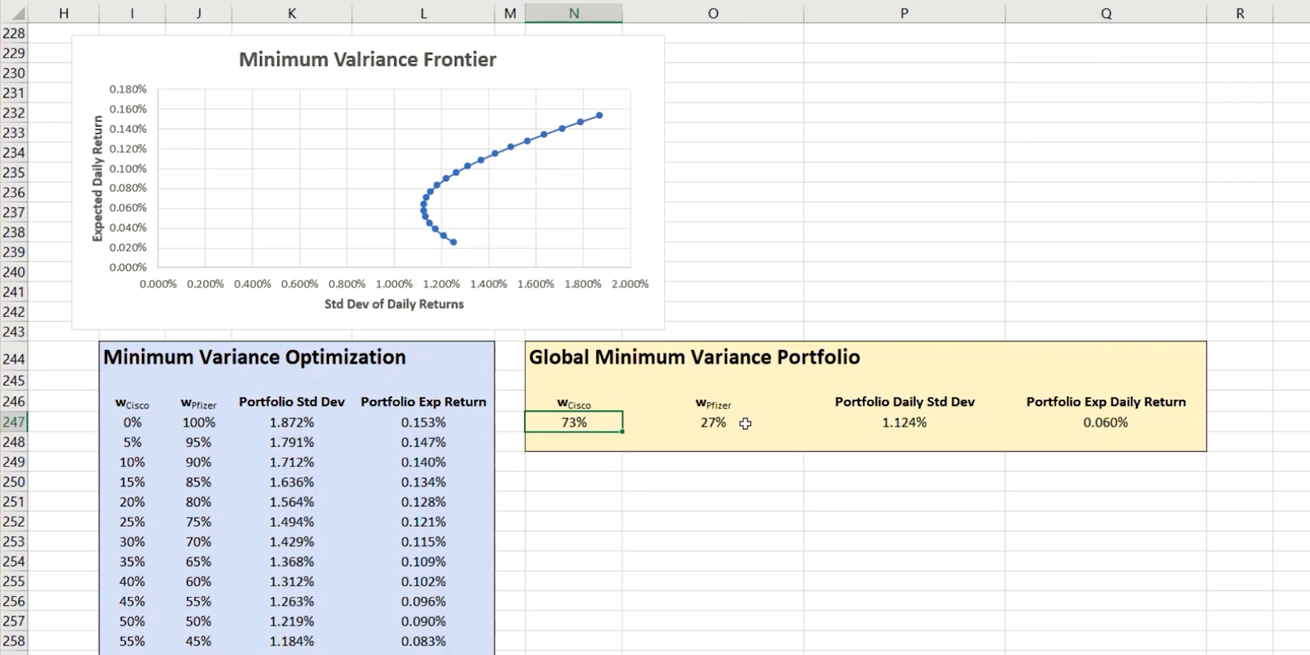
{"action": "left_click", "coordinate": [871, 421]}
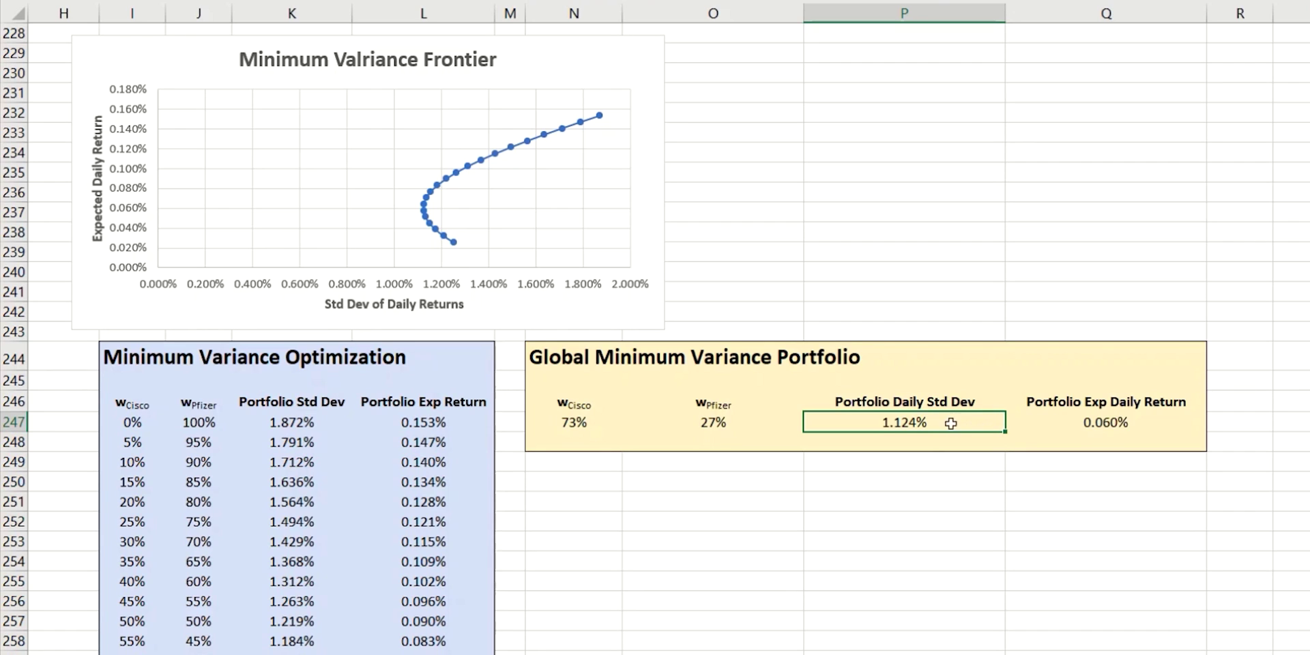
Add a data series named GMVP to the frontier chart, with the portfolio daily standard deviation in P247 as its X value.
{"action": "right_click", "coordinate": [606, 247]}
{"action": "left_click", "coordinate": [658, 359]}
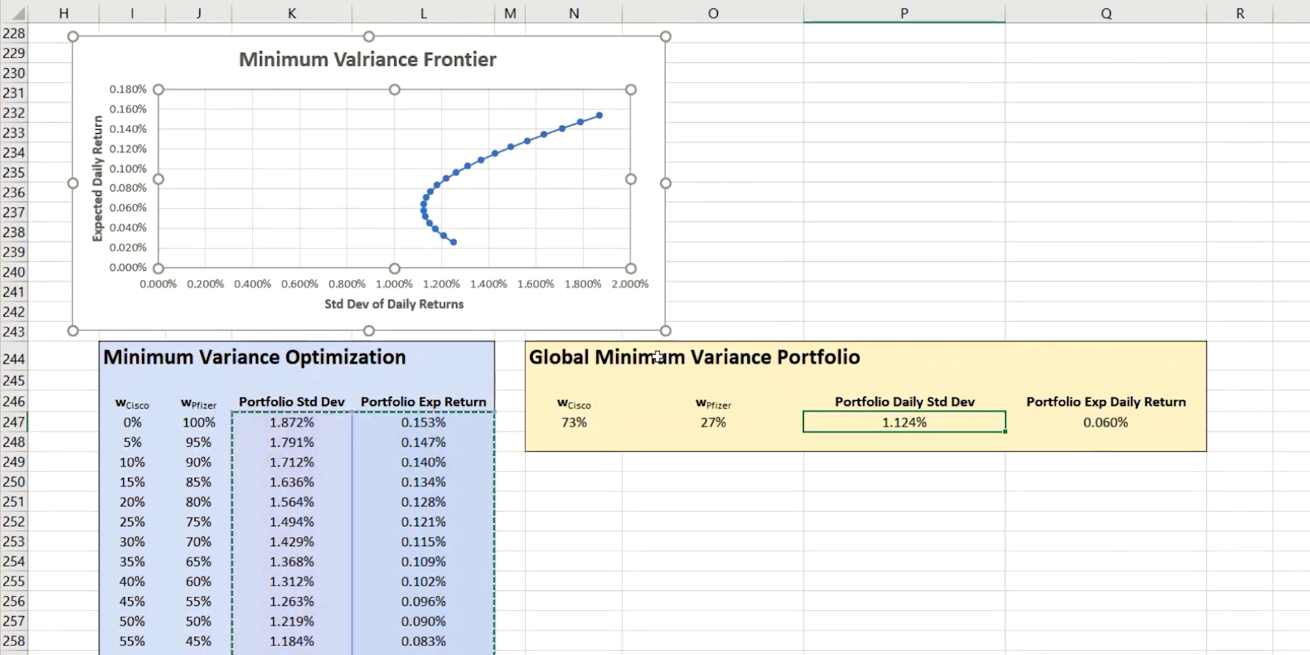
{"action": "left_click", "coordinate": [42, 308]}
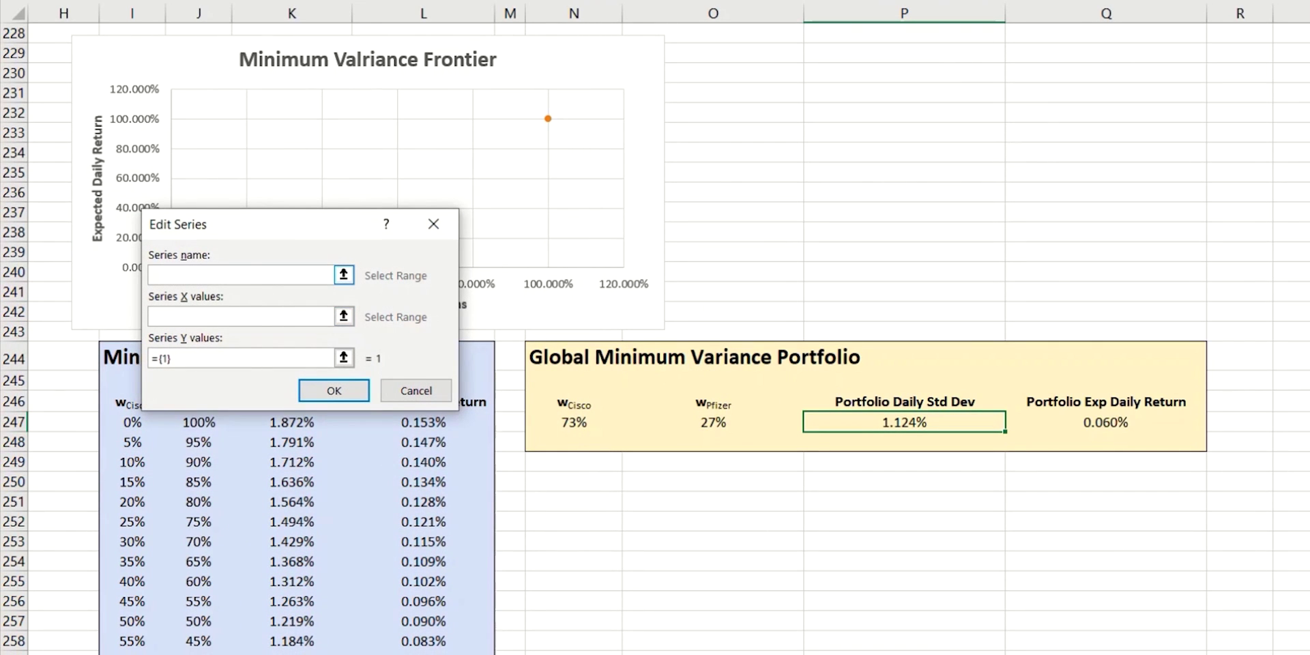
{"action": "type", "text": "GMVP"}
{"action": "left_click", "coordinate": [345, 315]}
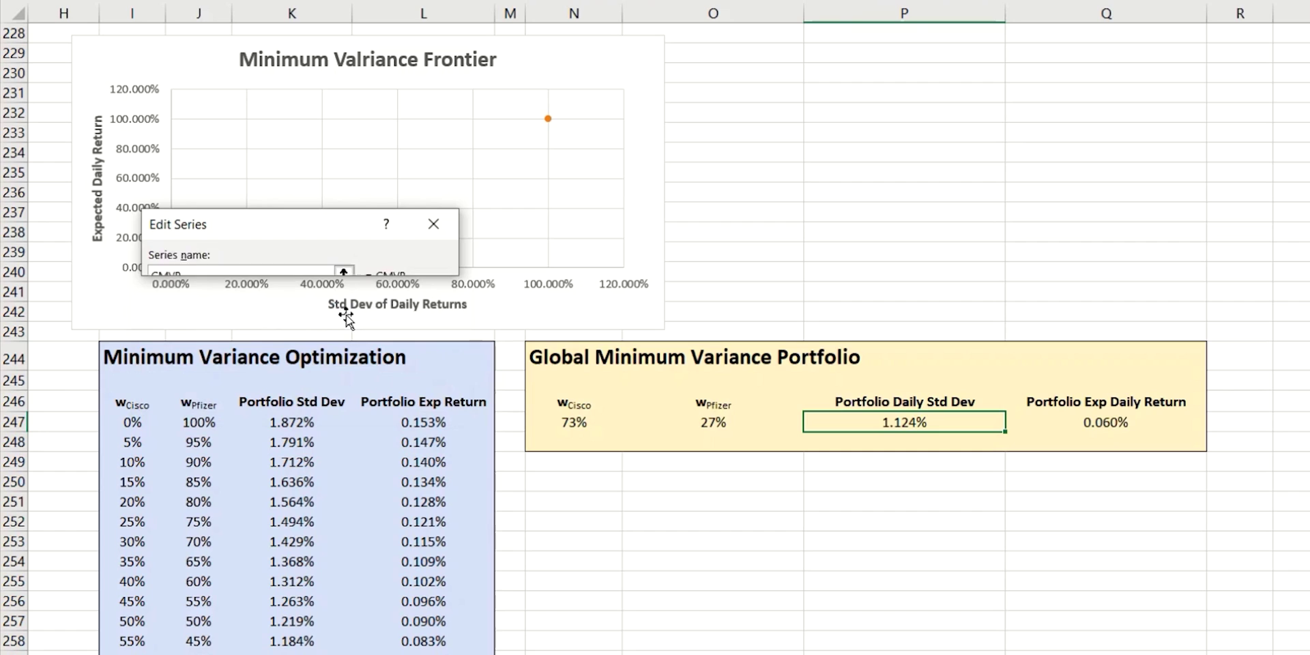
{"action": "left_click", "coordinate": [895, 421]}
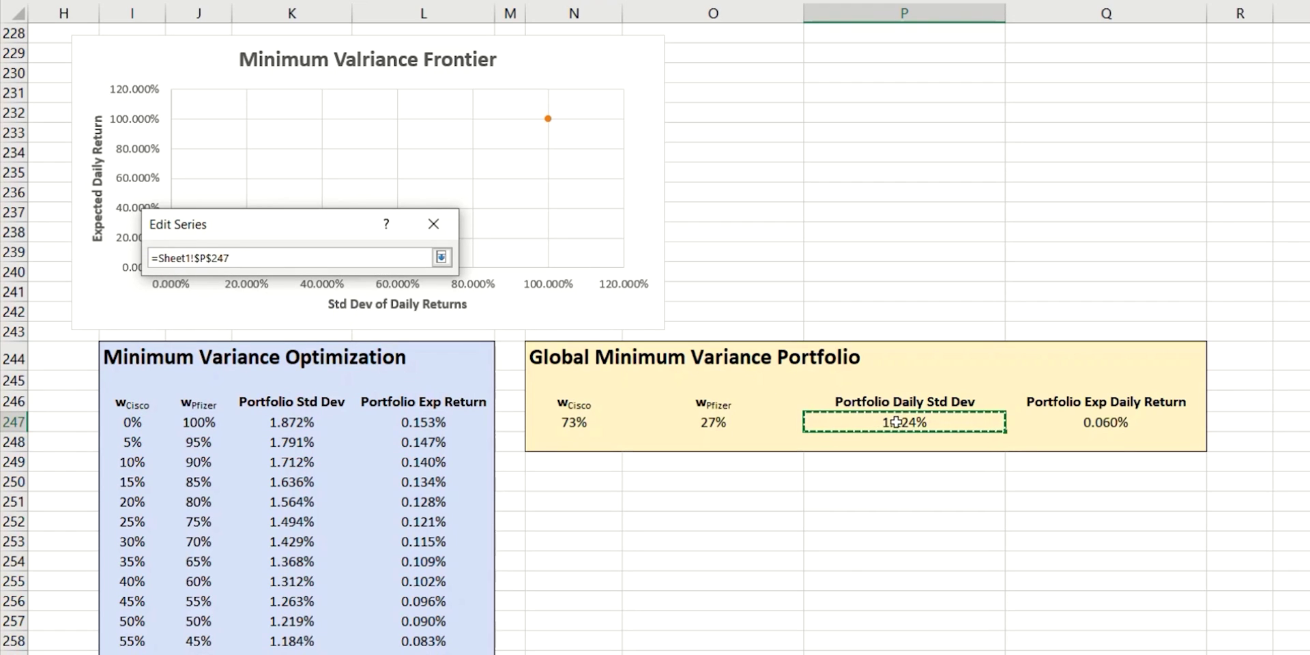
{"action": "key", "text": "Return"}
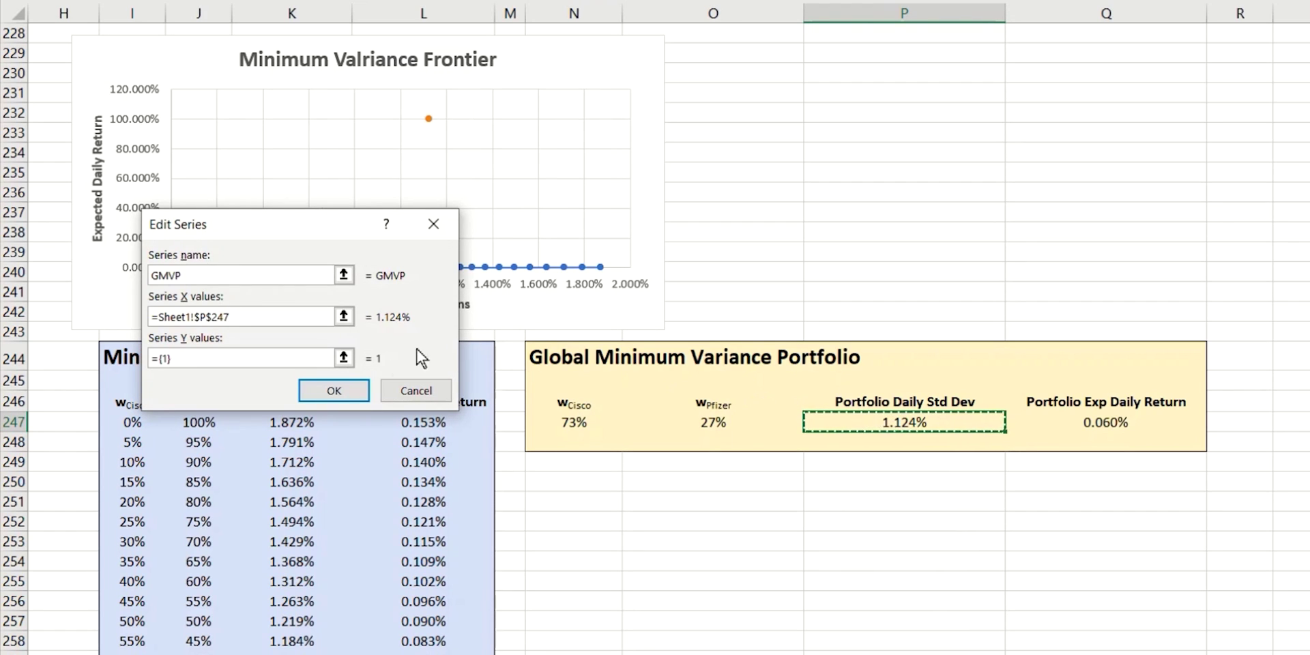
Set the GMVP series' Y value to the portfolio expected daily return in Q247 and apply the chart's data source changes.
{"action": "left_click", "coordinate": [344, 357]}
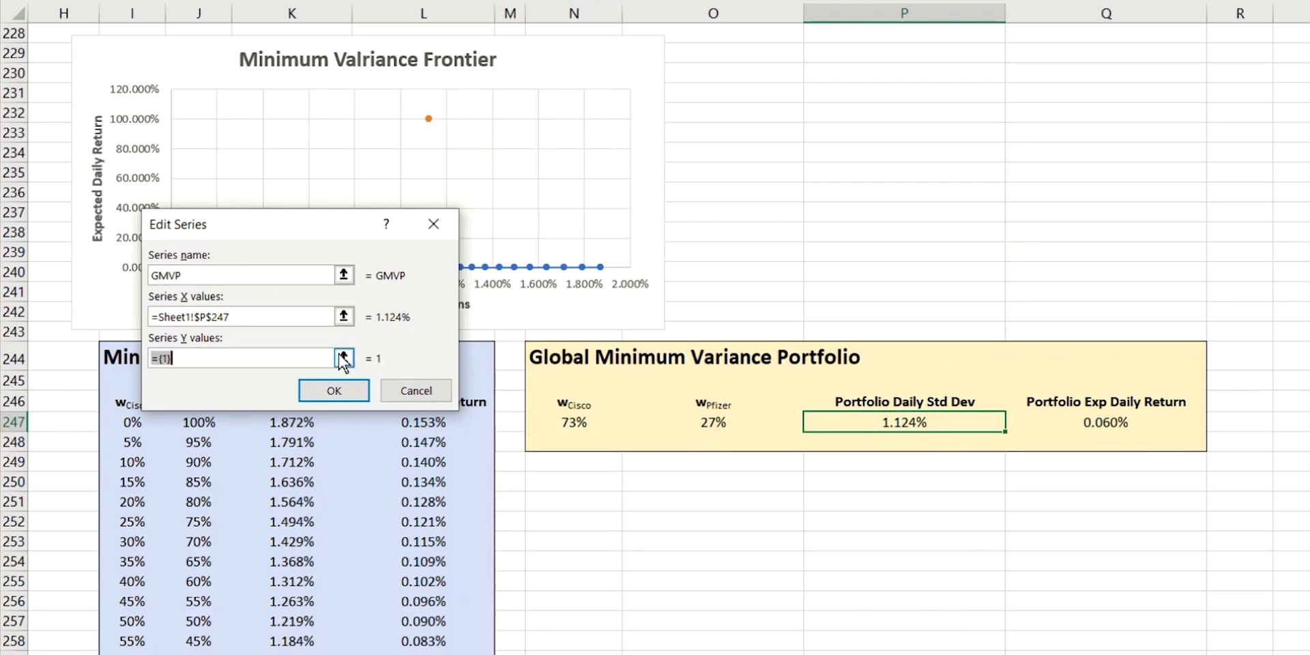
{"action": "left_click", "coordinate": [1106, 421]}
{"action": "key", "text": "Return"}
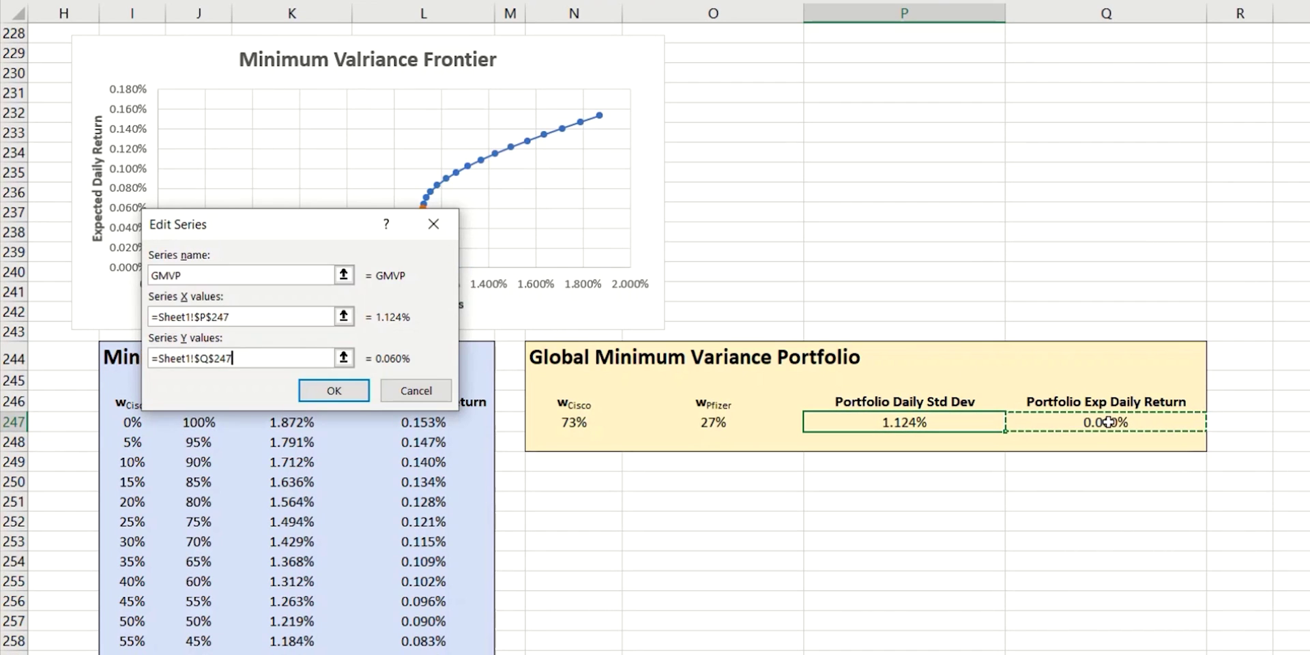
{"action": "left_click", "coordinate": [337, 390]}
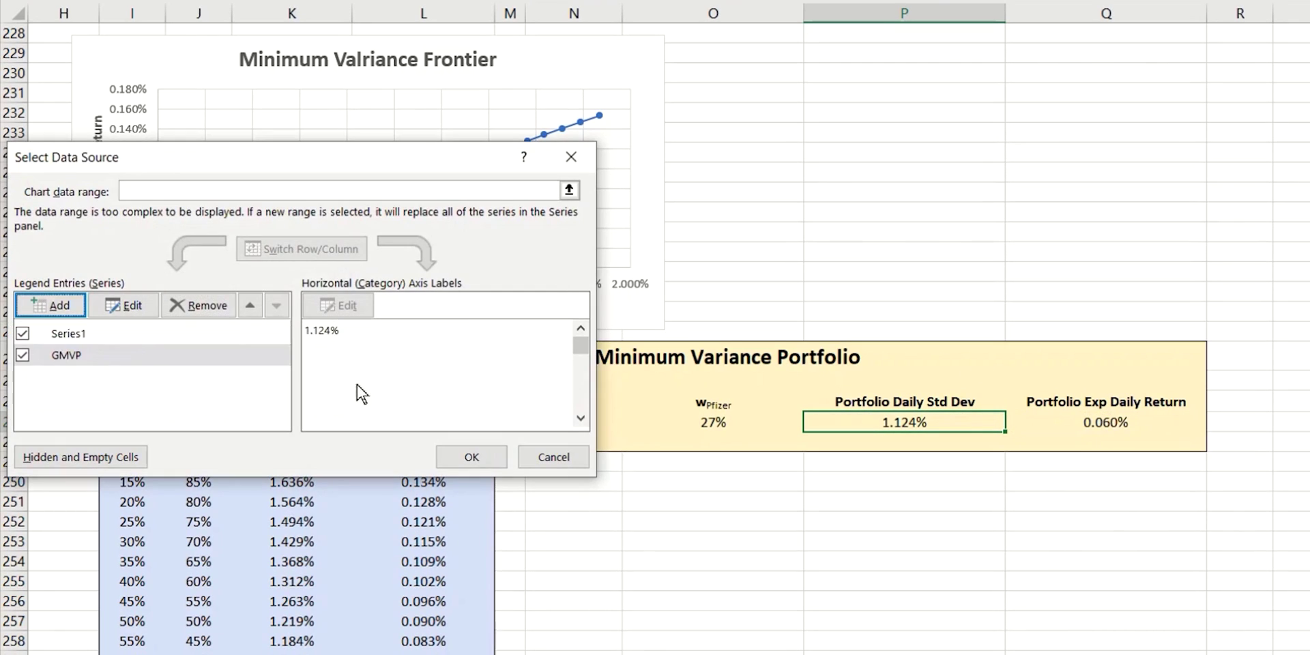
{"action": "left_click", "coordinate": [471, 455]}
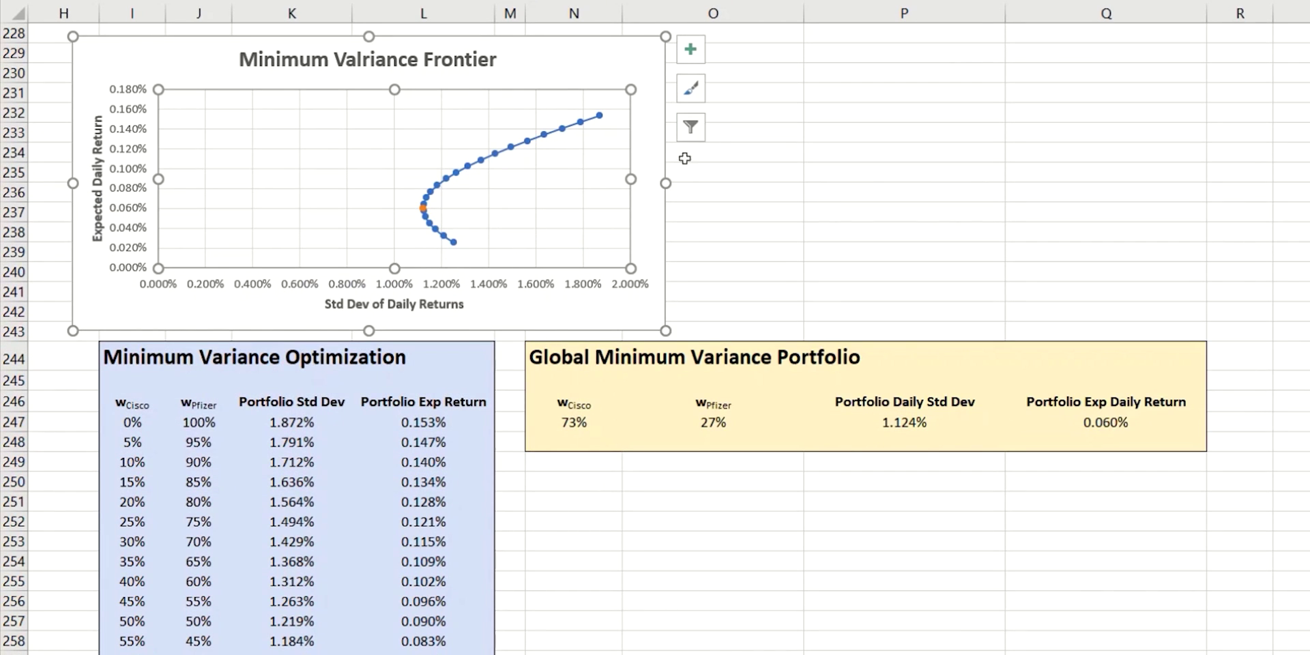
Enlarge the frontier chart to reach about column Q and row 253, and inspect the GMVP point on the curve.
{"action": "left_click_drag", "start_coordinate": [666, 330], "coordinate": [1125, 553]}
{"action": "mouse_move", "coordinate": [687, 368]}
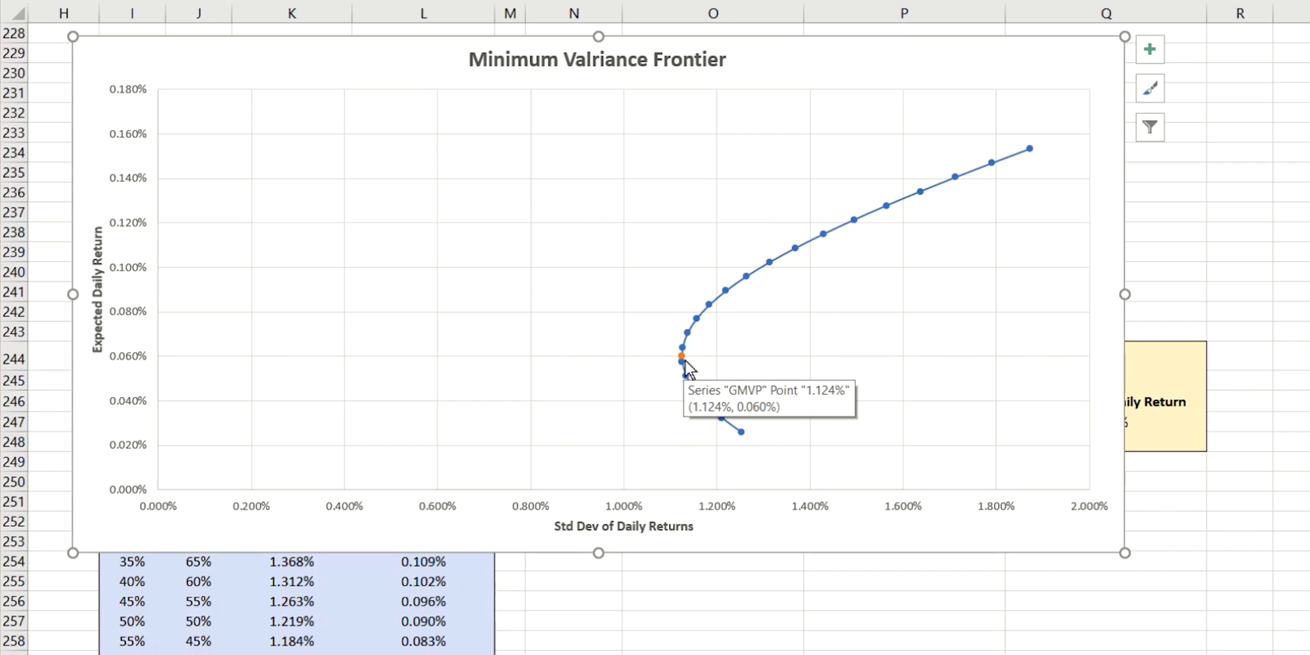